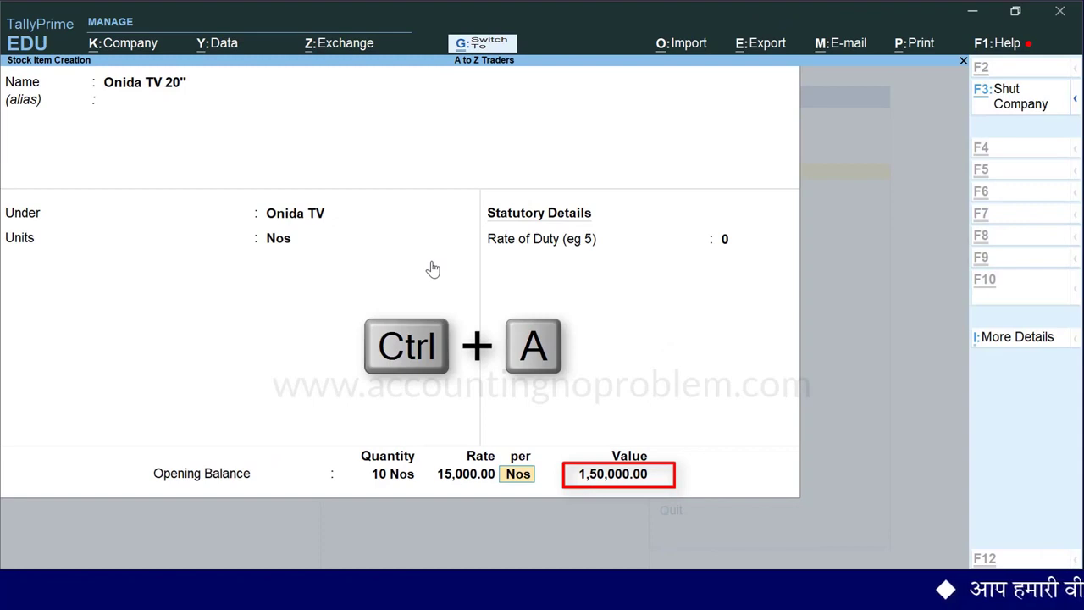
Save the Onida TV 20" stock item with 10 Nos opening stock at 15,000, worth 1,50,000
key("ctrl+a")
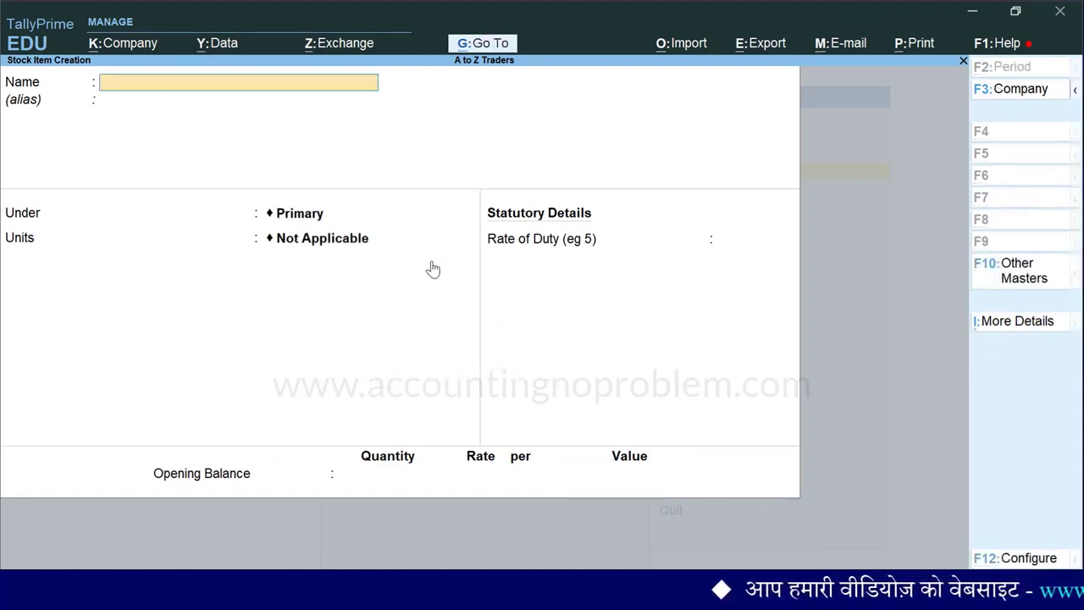
Quit the blank Stock Item Creation form and return to the Gateway of Tally
key("Escape")
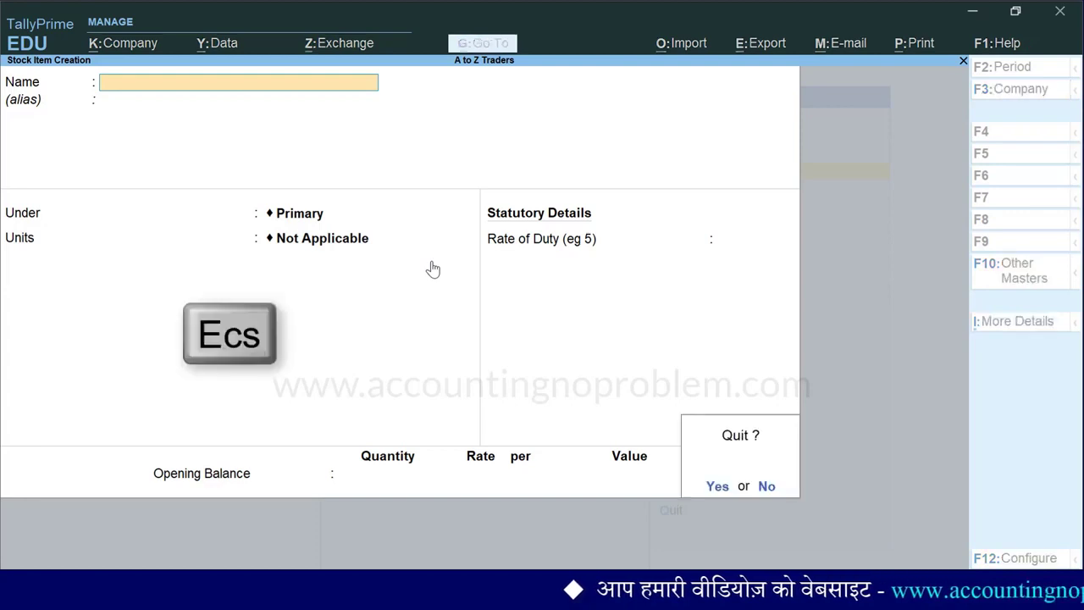
key("Escape")
key("Escape")
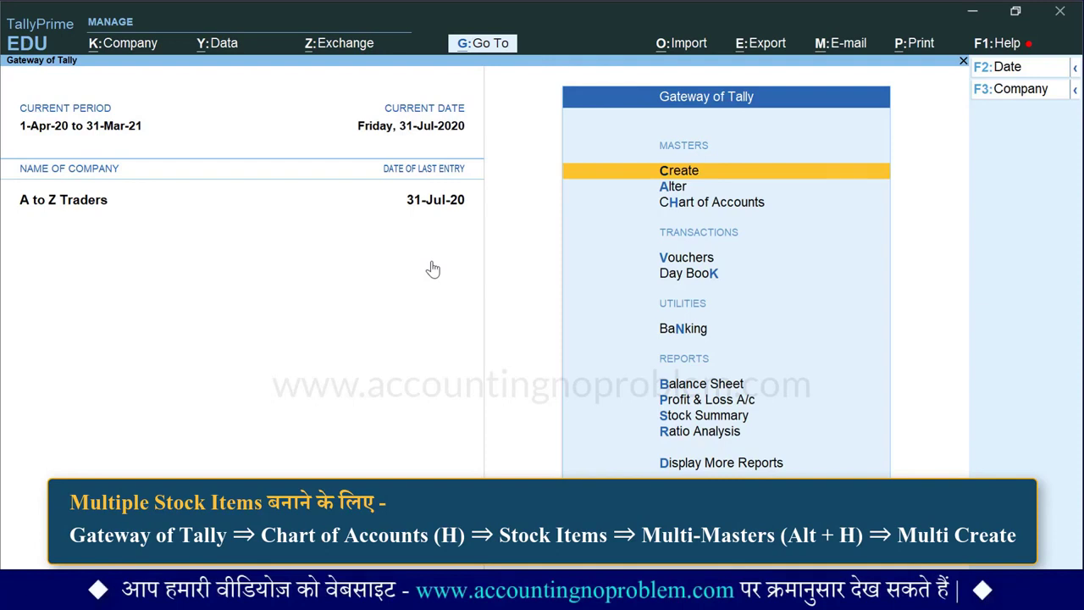
Open the List of Stock Items from Chart of Accounts and show its Multi-Masters options
key("Down")
key("Down")
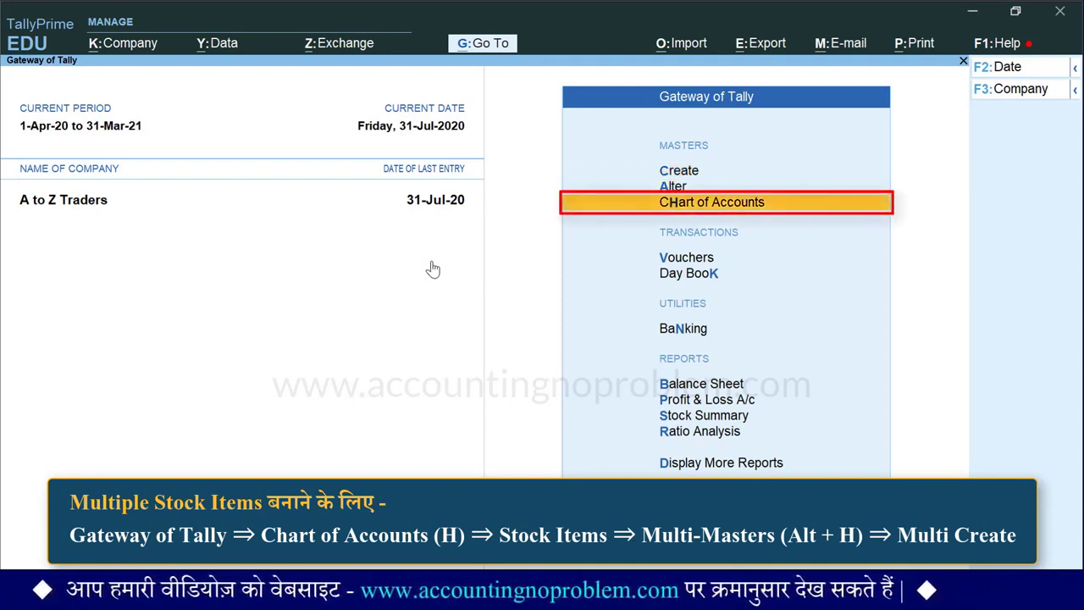
key("h")
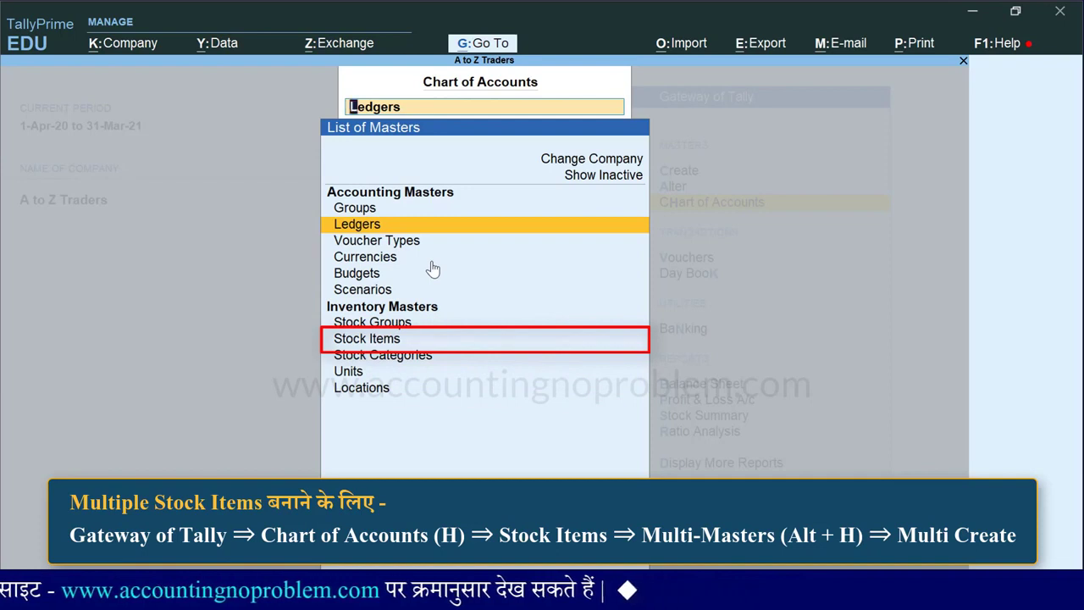
key("Down")
key("Down")
key("Down")
key("Down")
key("Down")
key("Down")
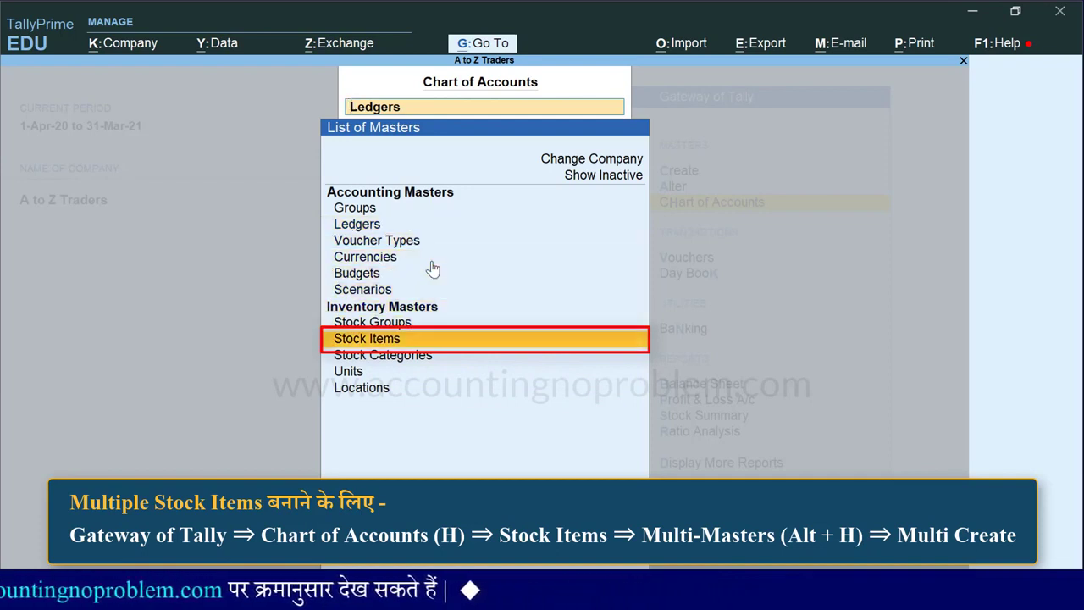
key("Return")
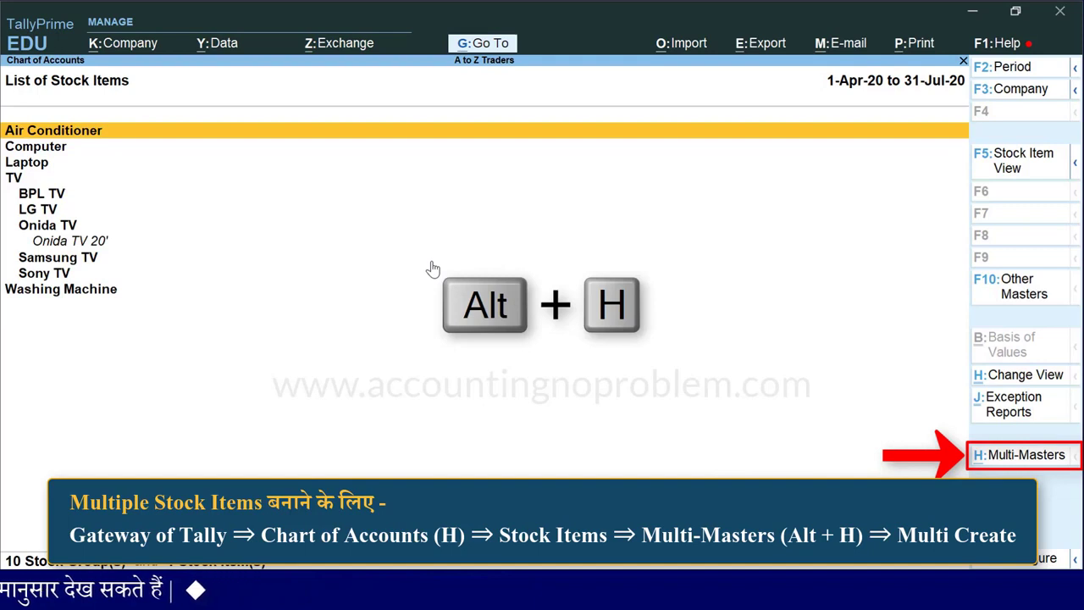
key("alt+h")
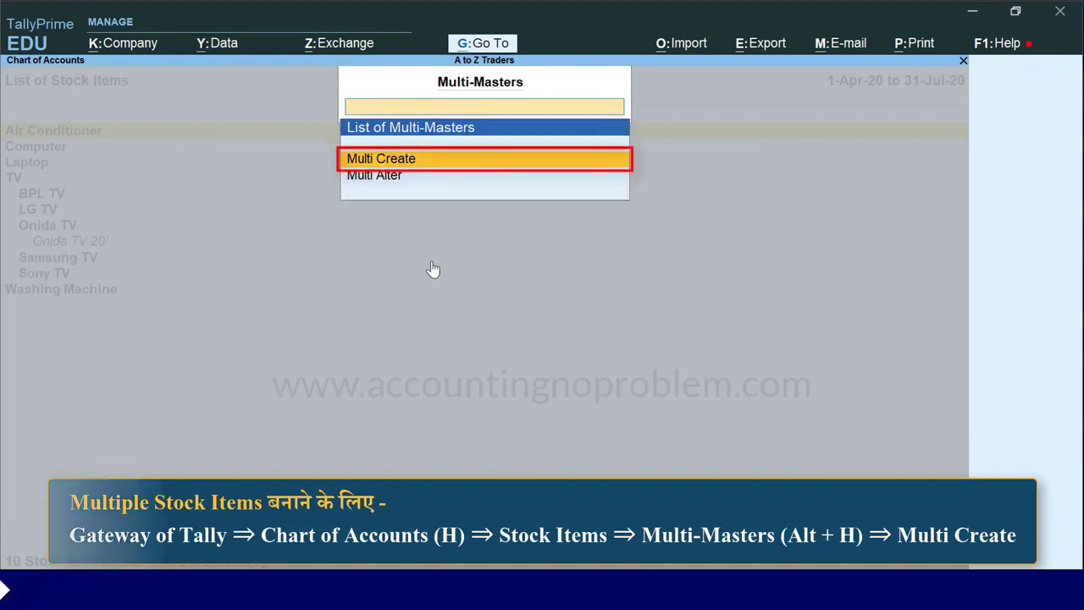
Start Multi Create and set LG TV as the group for the new stock items
key("Return")
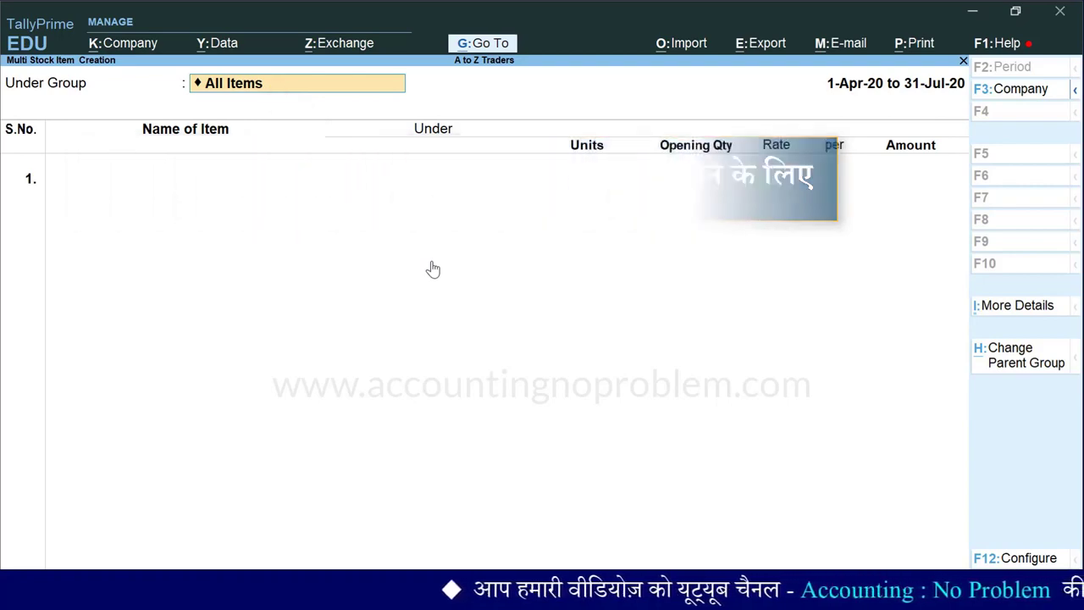
key("BackSpace")
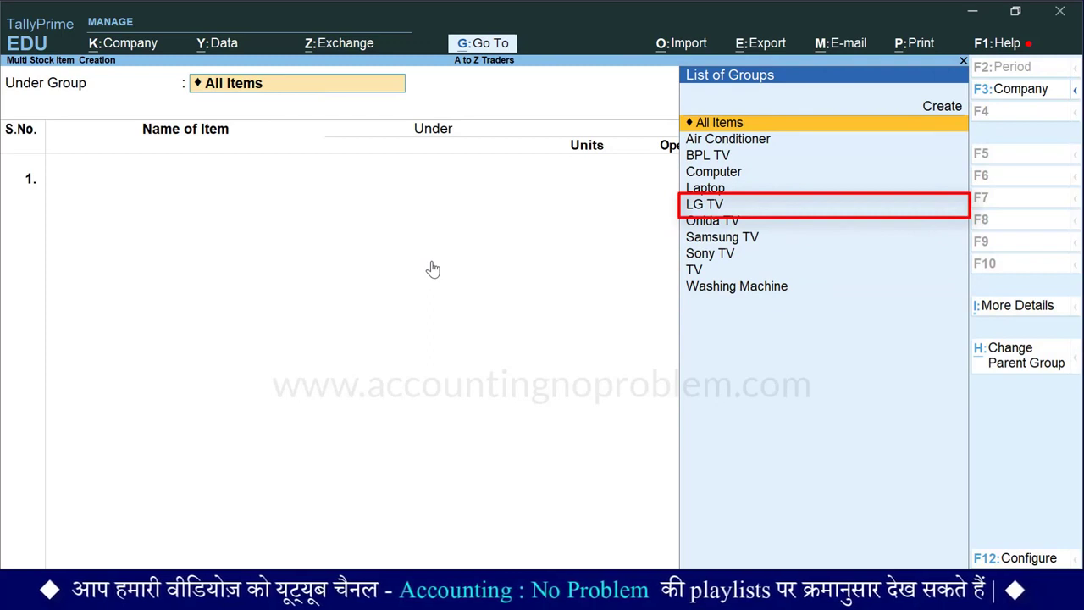
key("Down")
key("Down")
key("Down")
key("Down")
key("Down")
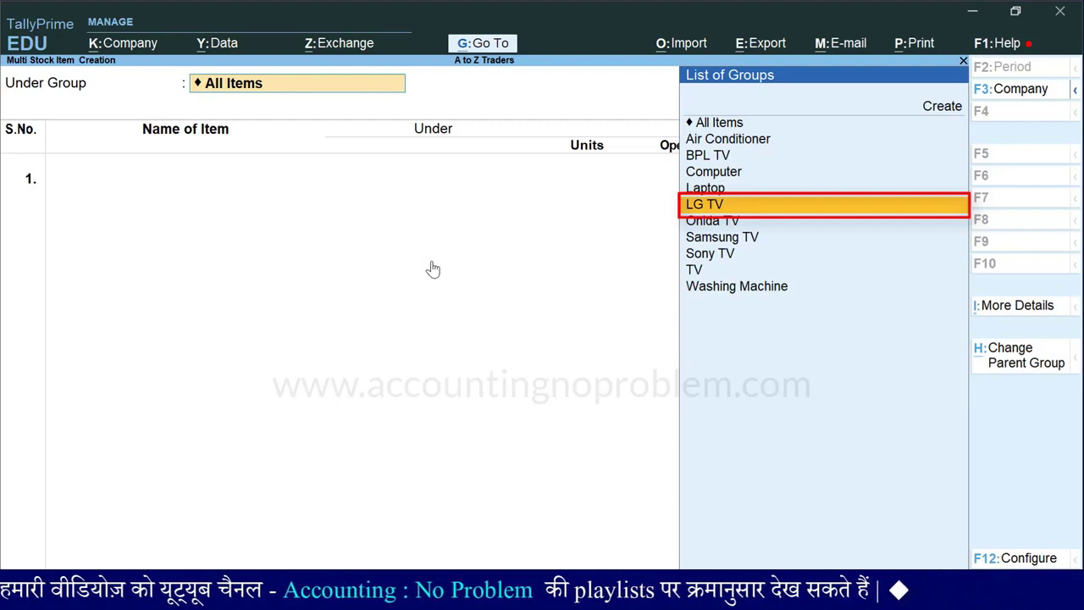
key("Return")
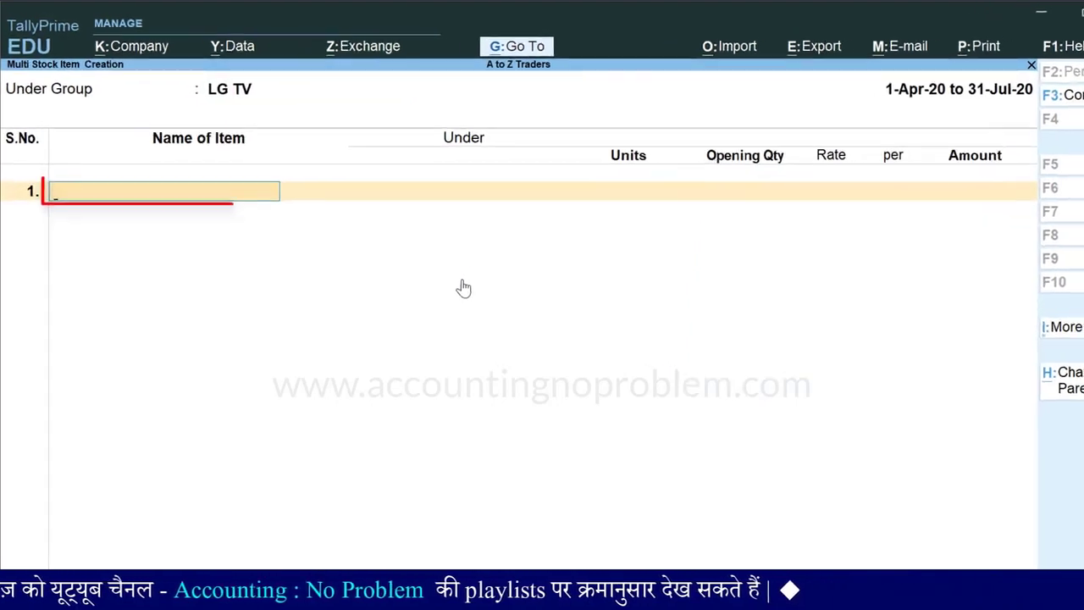
Enter LG TV 20" in Nos with opening quantity 15 at rate 17,000, amount 2,55,000
type("LG TV 20\"")
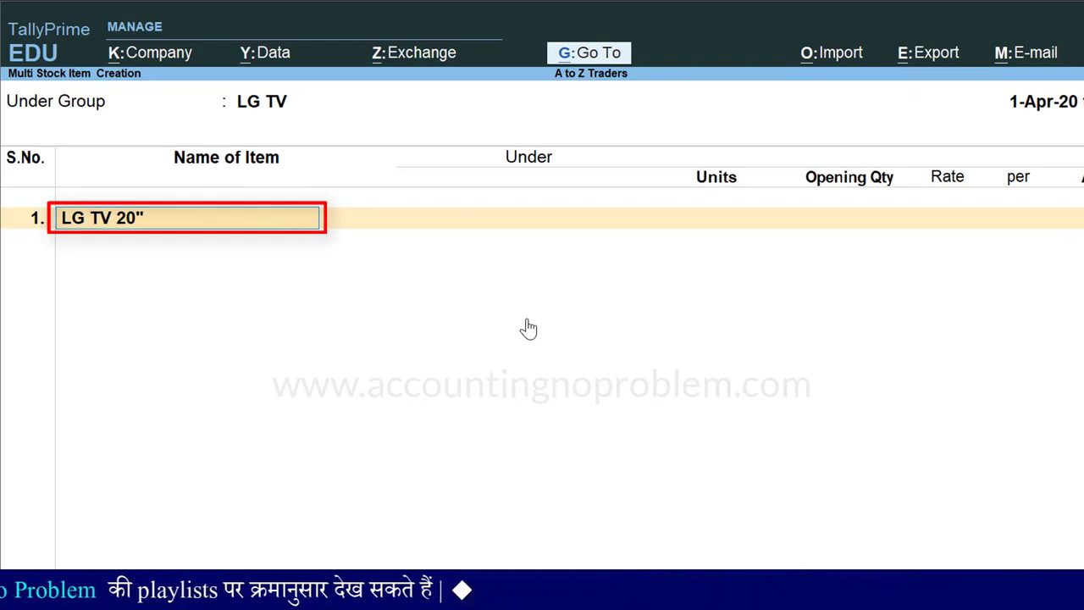
key("Return")
key("Return")
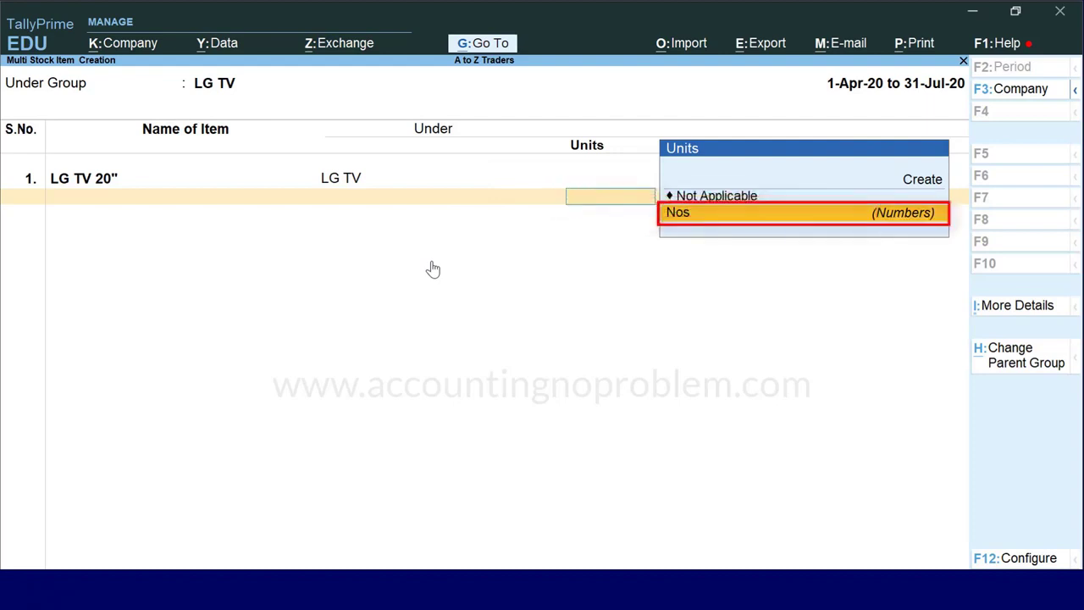
key("Return")
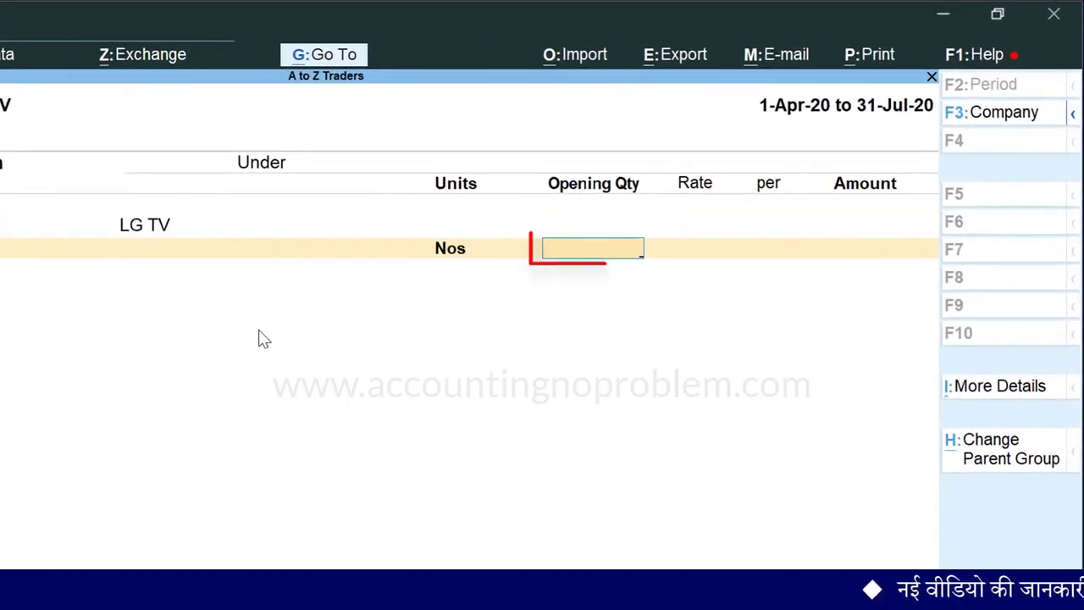
type("15")
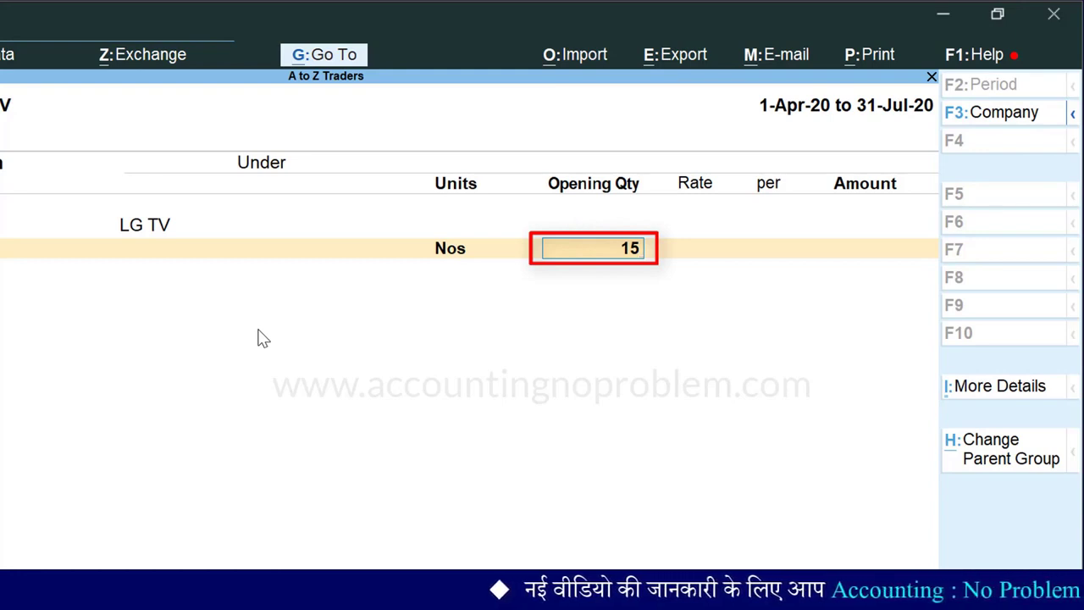
key("Return")
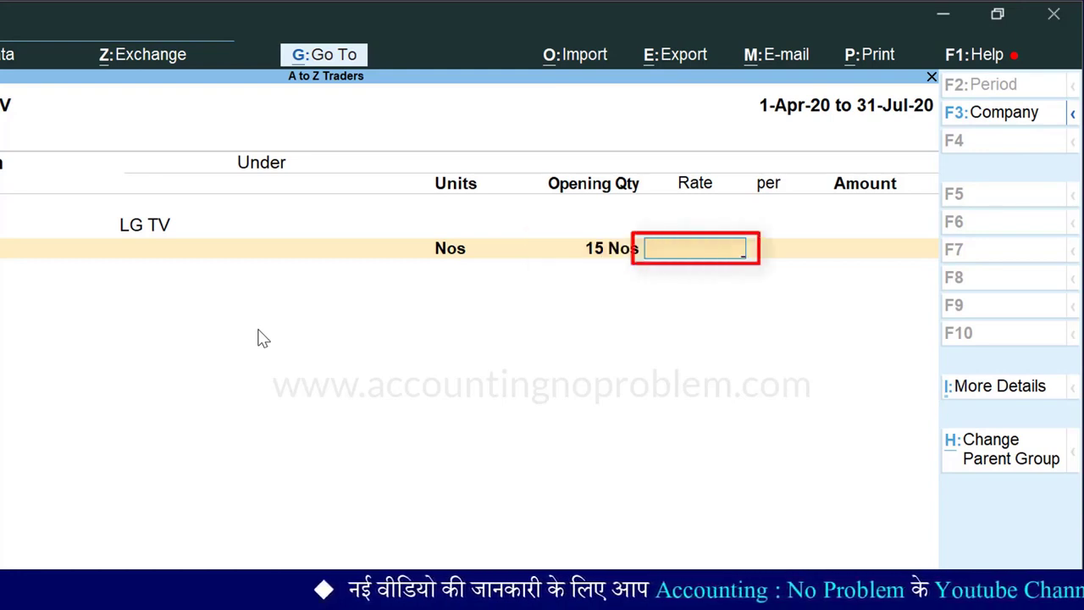
type("17000")
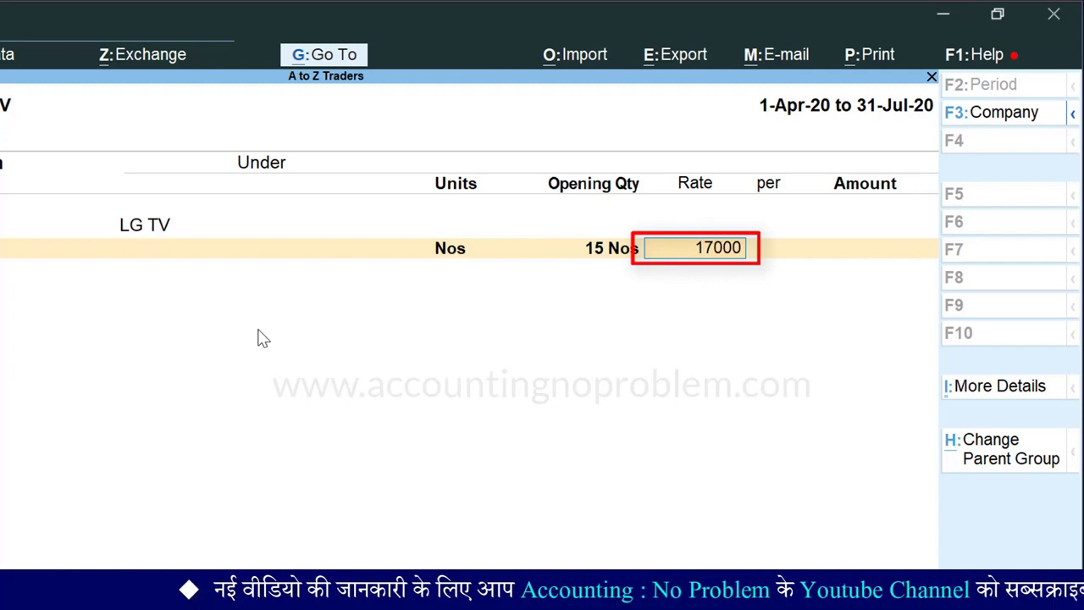
key("Return")
key("Return")
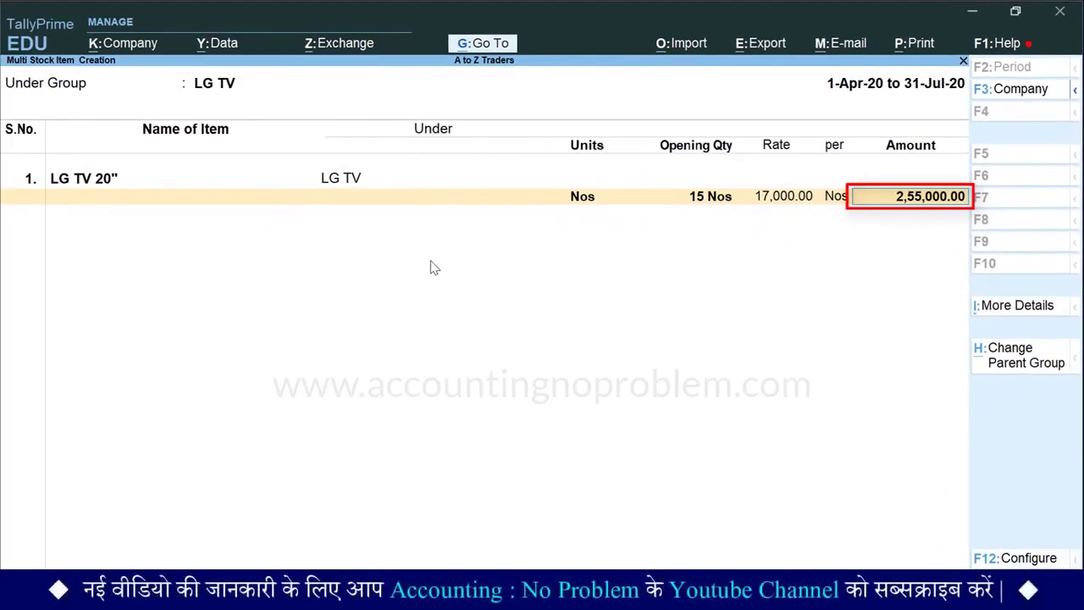
key("Return")
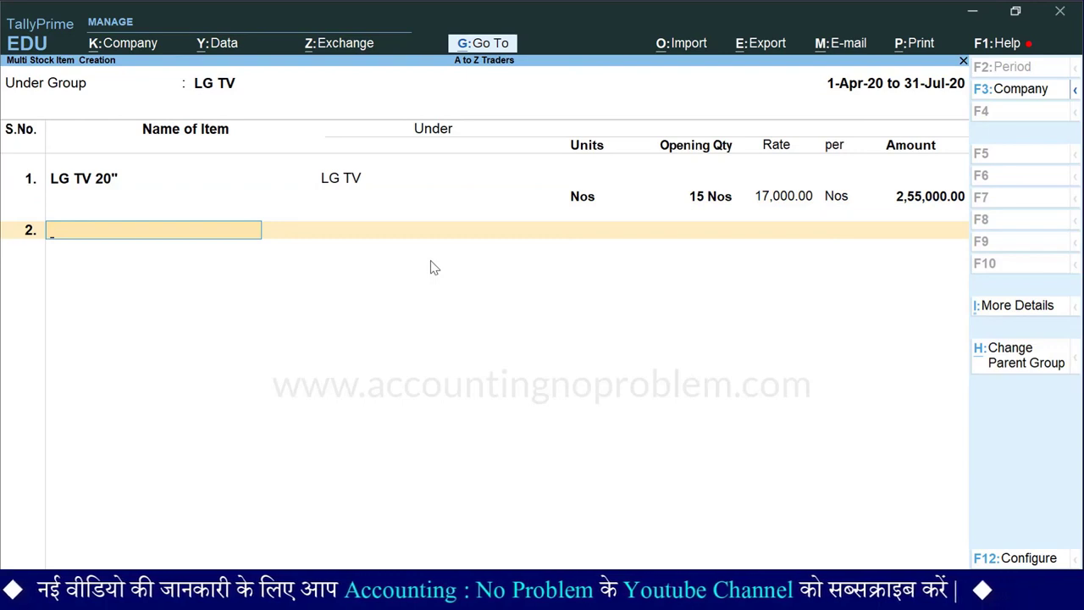
Add LG TV 30" in Nos as row 2 and accept the sheet with both LG TV items
type("LG TV 30\"")
key("Return")
key("Down")
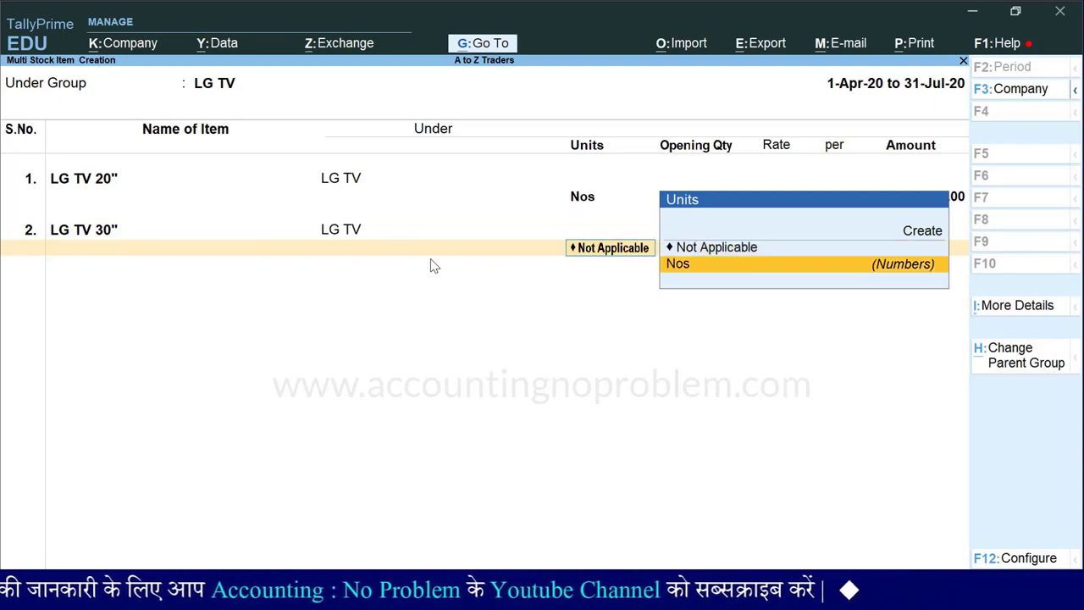
key("Return")
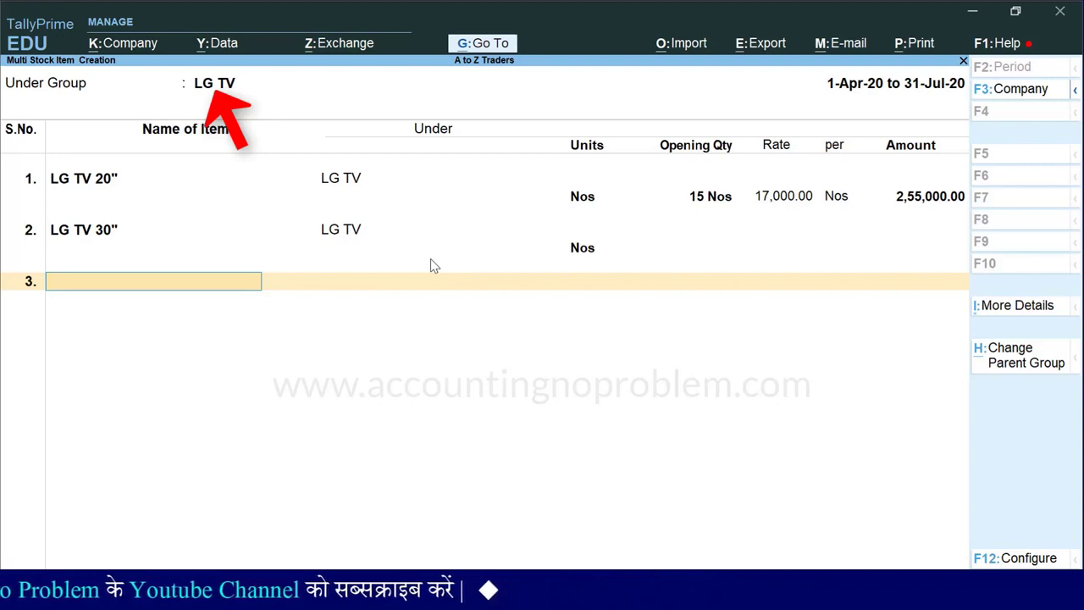
key("ctrl+a")
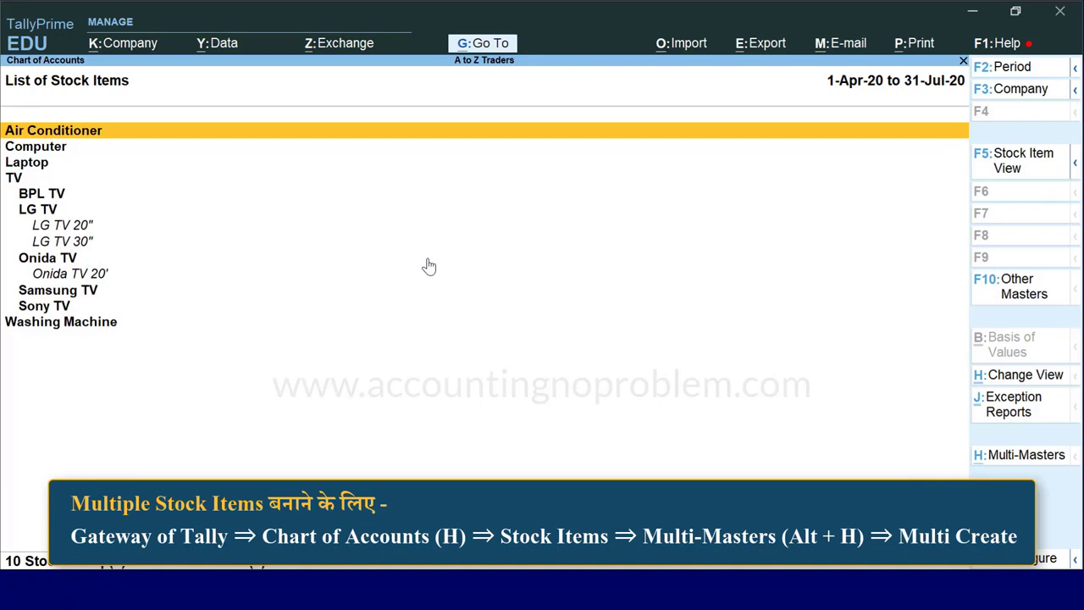
Open a new Multi Create sheet from Multi-Masters in the List of Stock Items
key("alt+h")
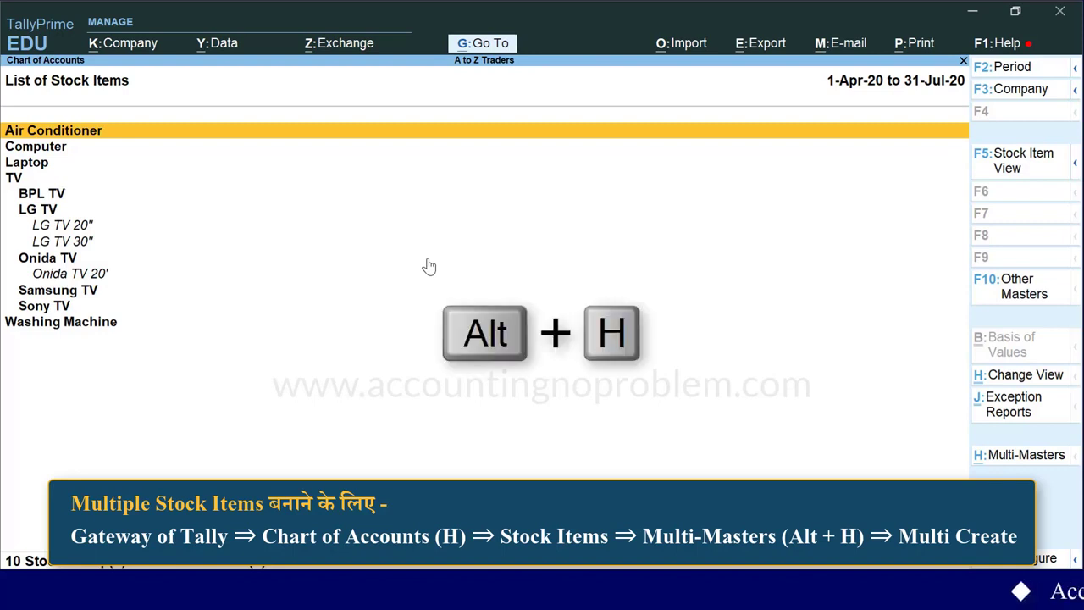
key("alt+h")
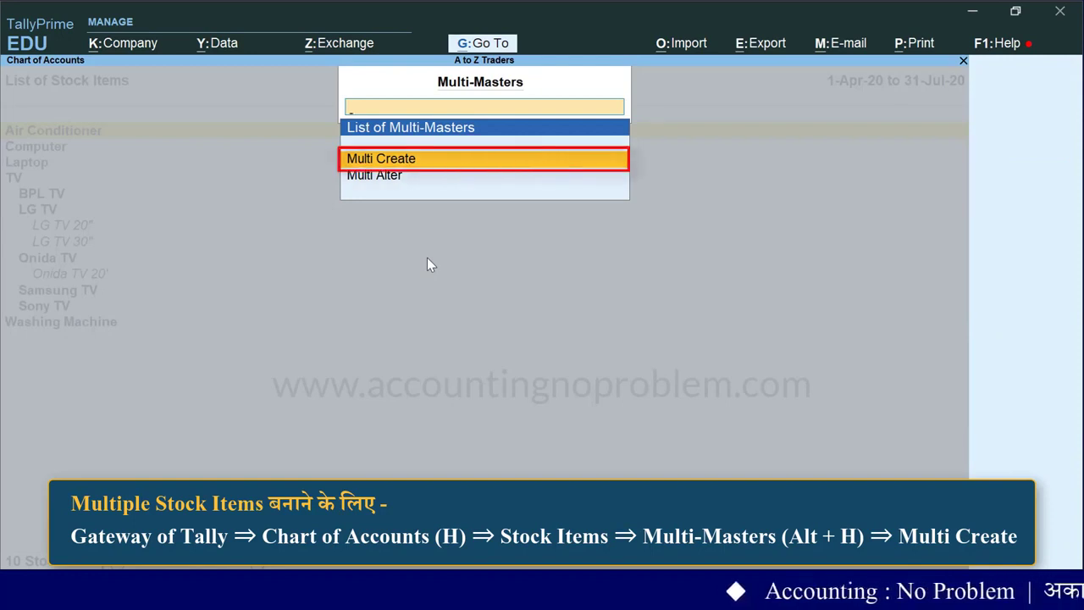
key("Return")
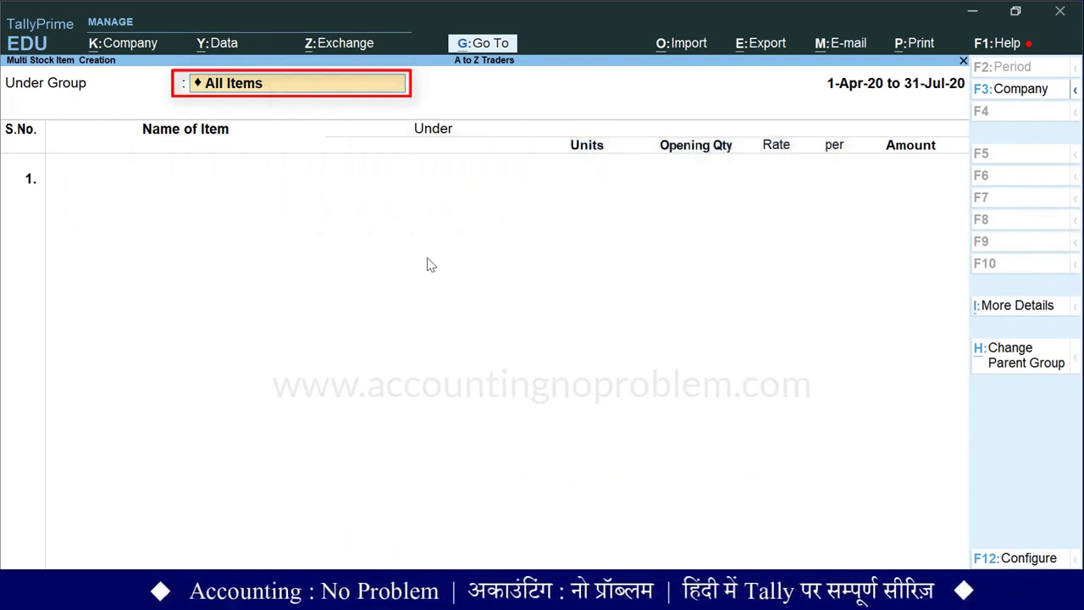
Keep All Items as the group and add Onida TV 30" under Onida TV in Nos
key("Return")
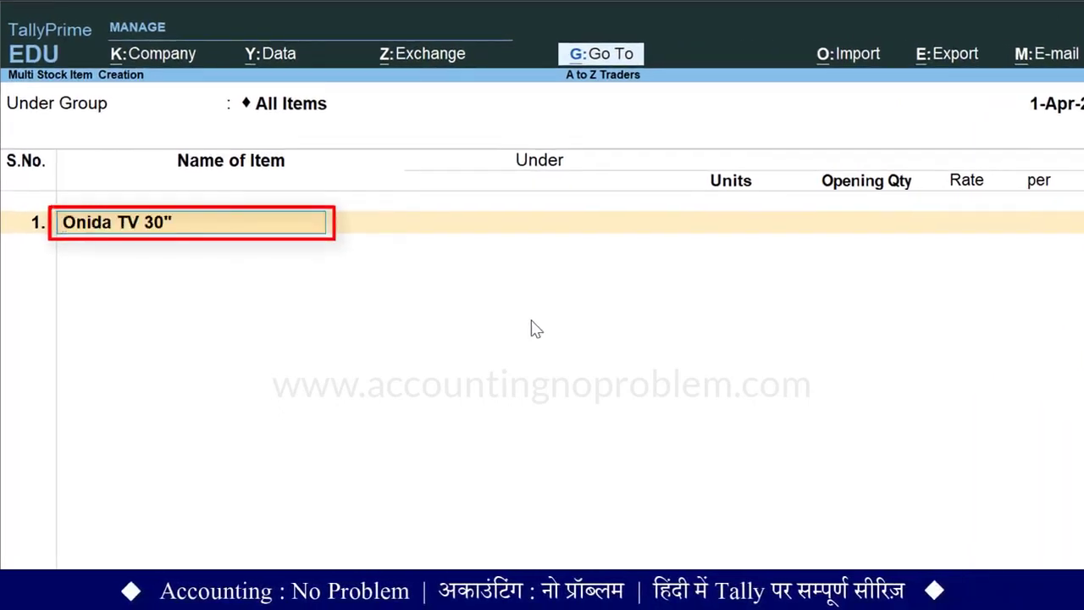
key("Return")
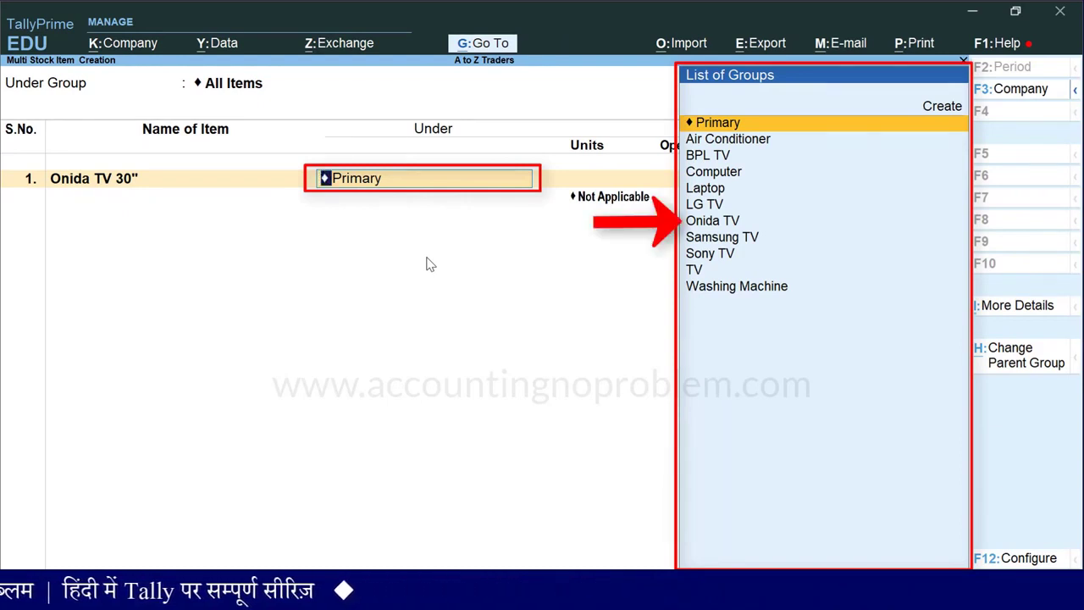
type("O")
key("Return")
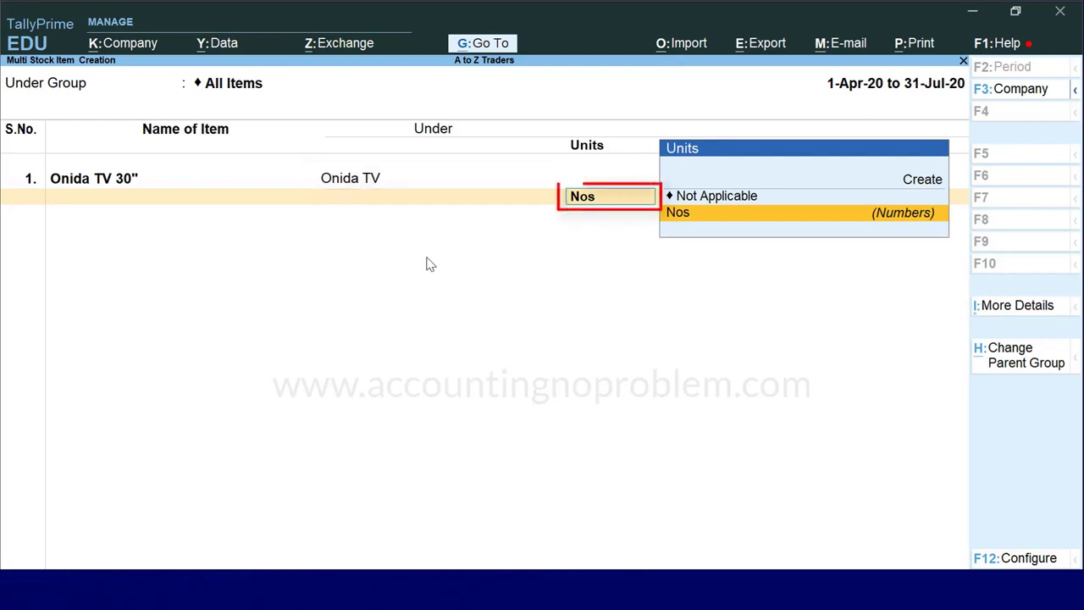
key("Return")
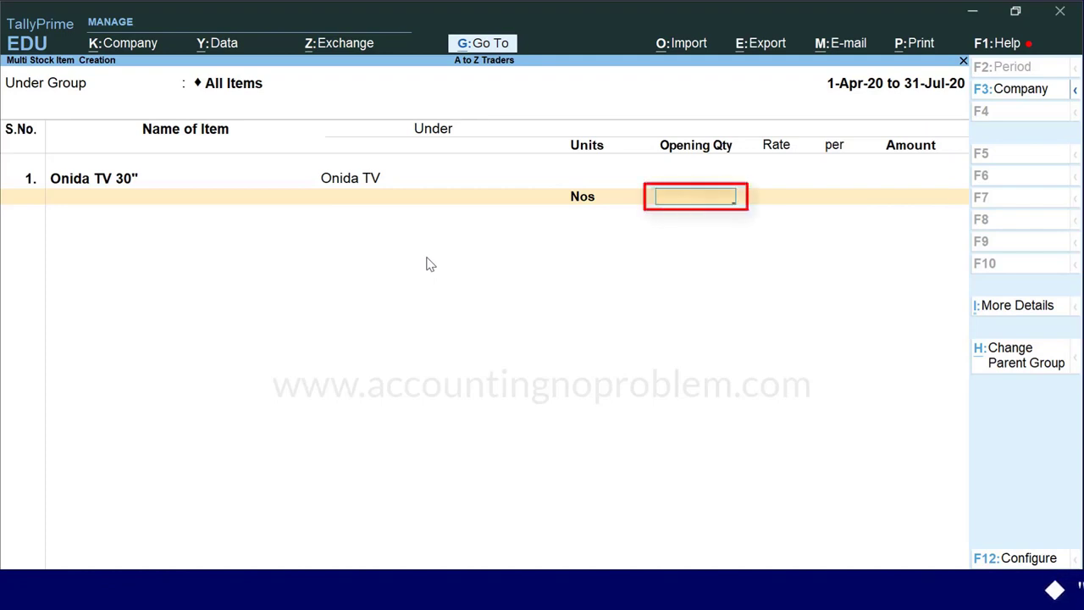
key("Return")
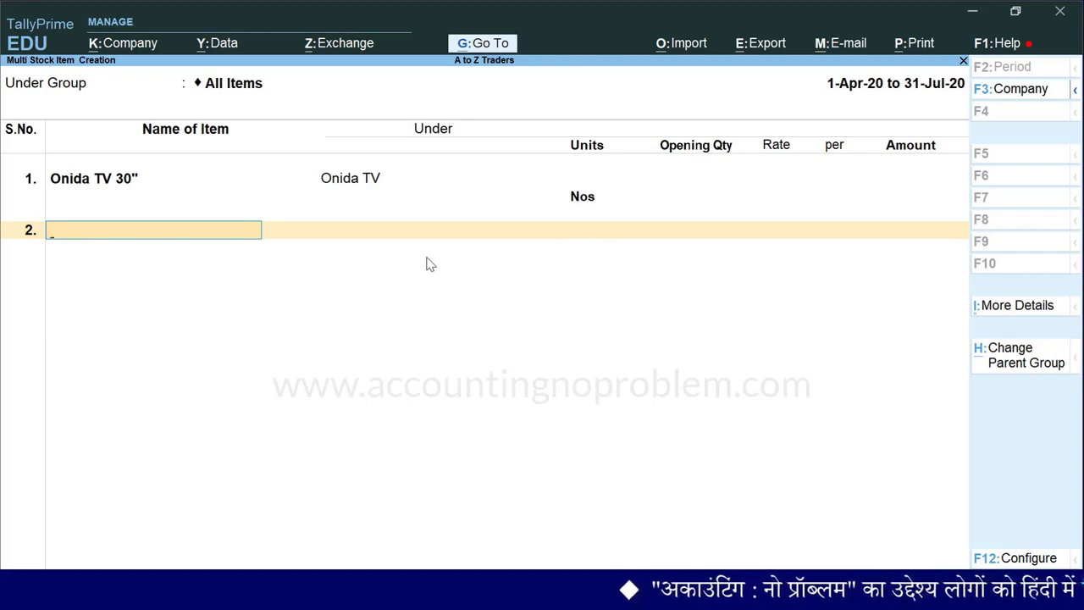
Add Samsung TV 20" under the Samsung TV group with Nos as its unit
type("Samsung TV 20\"")
key("Return")
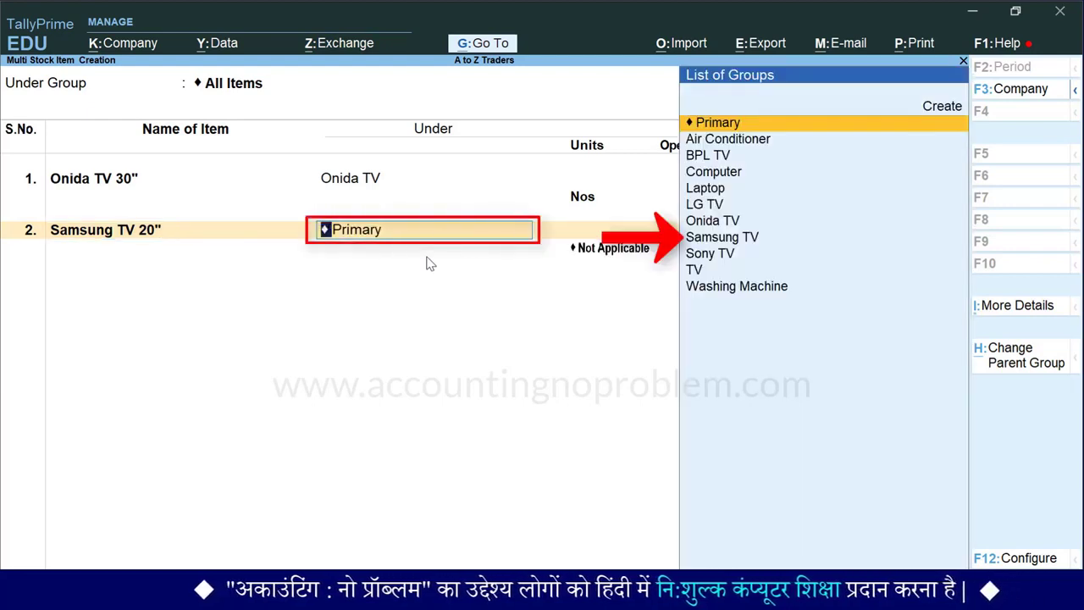
type("S")
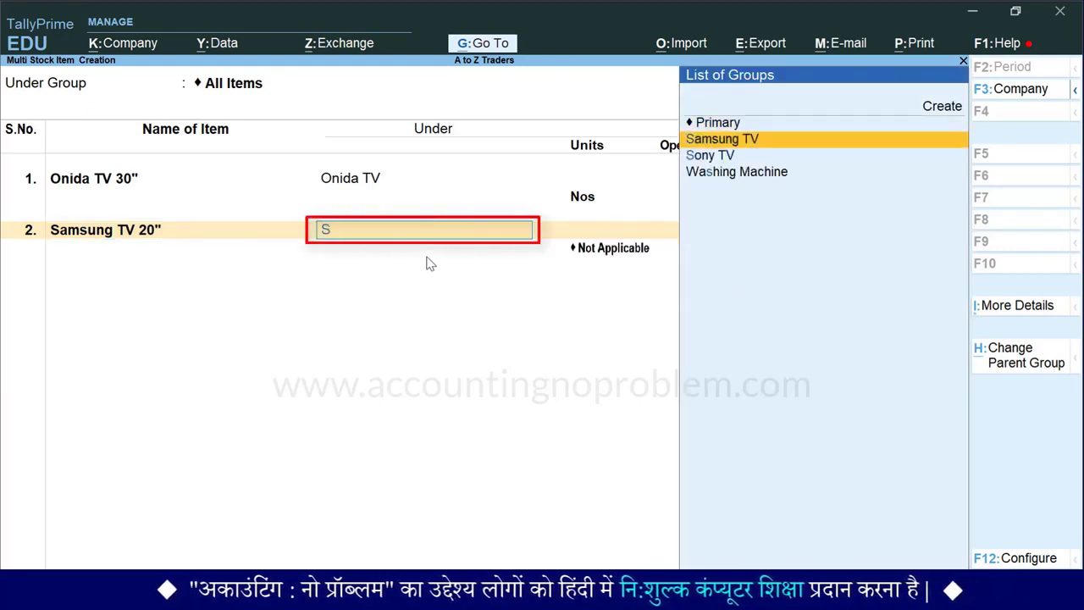
key("Return")
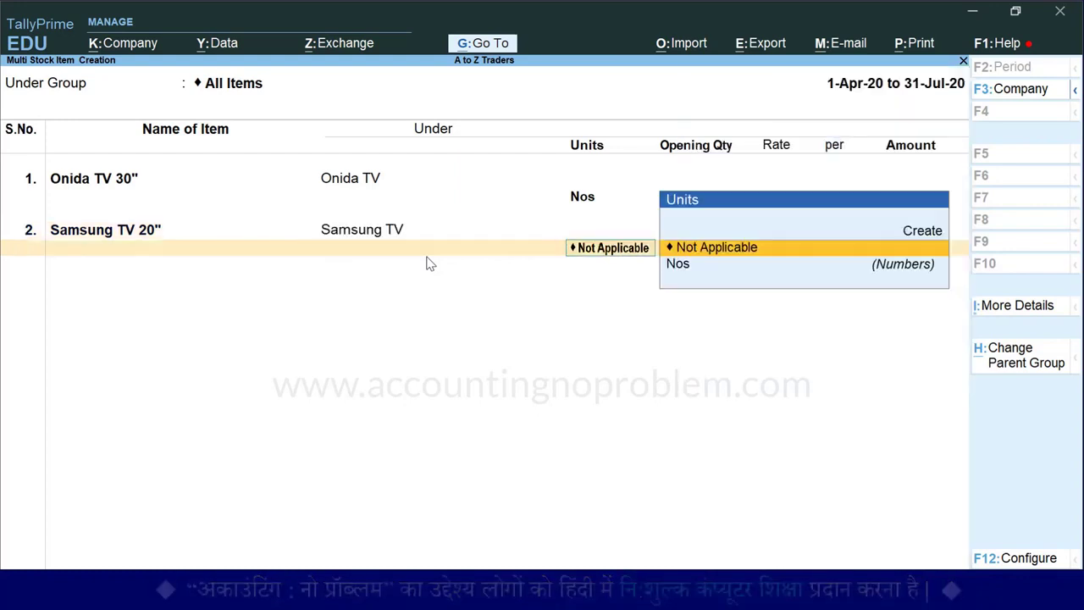
key("Down")
key("Return")
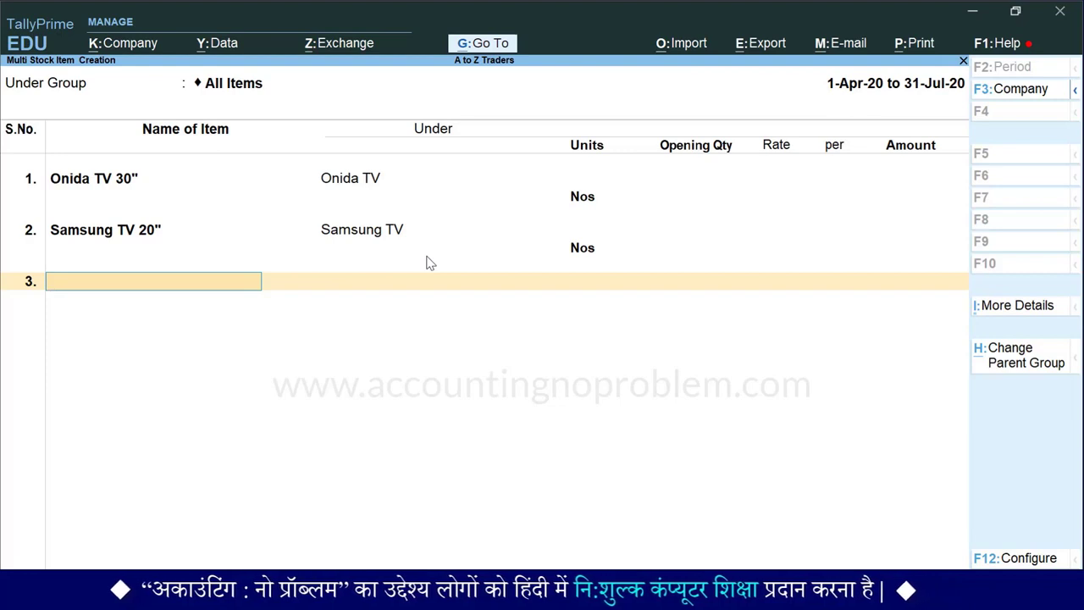
Enter Dell Laptop Model 111 as the third item's name
type("Dell Laptop Model 1")
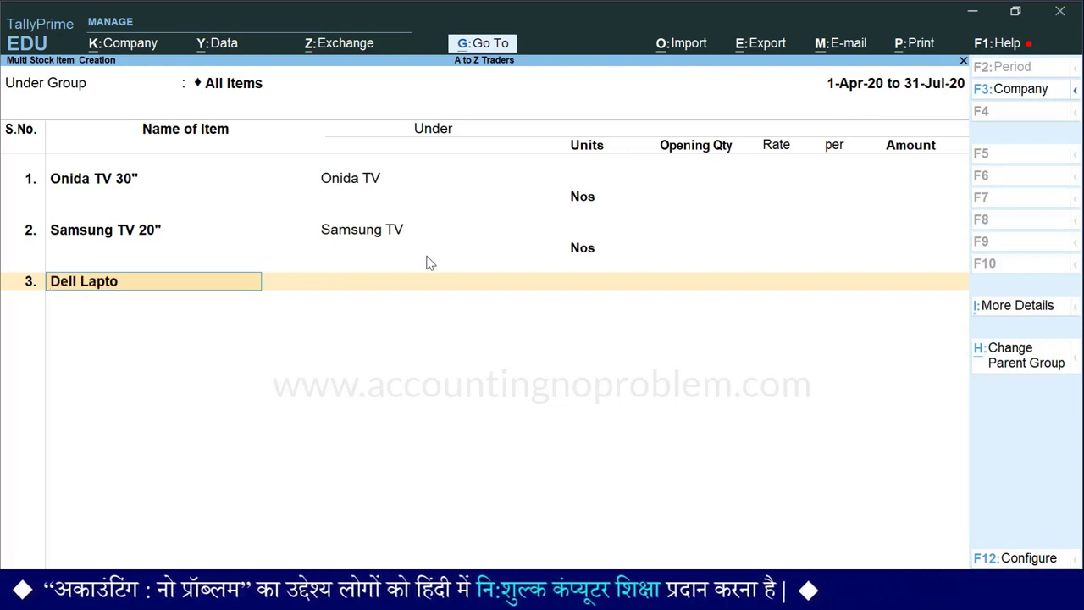
type("11")
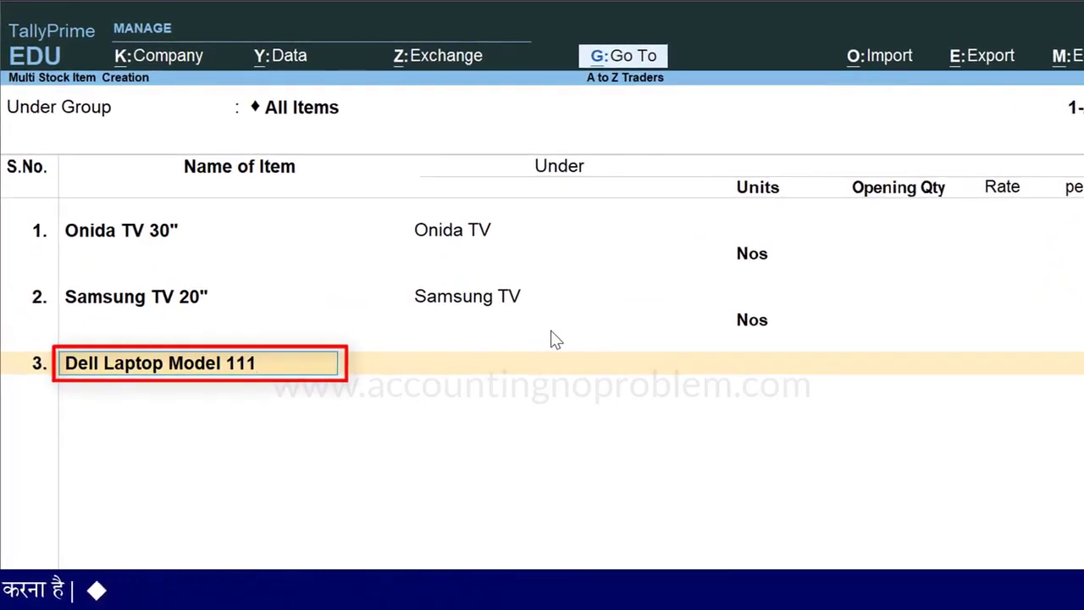
key("Return")
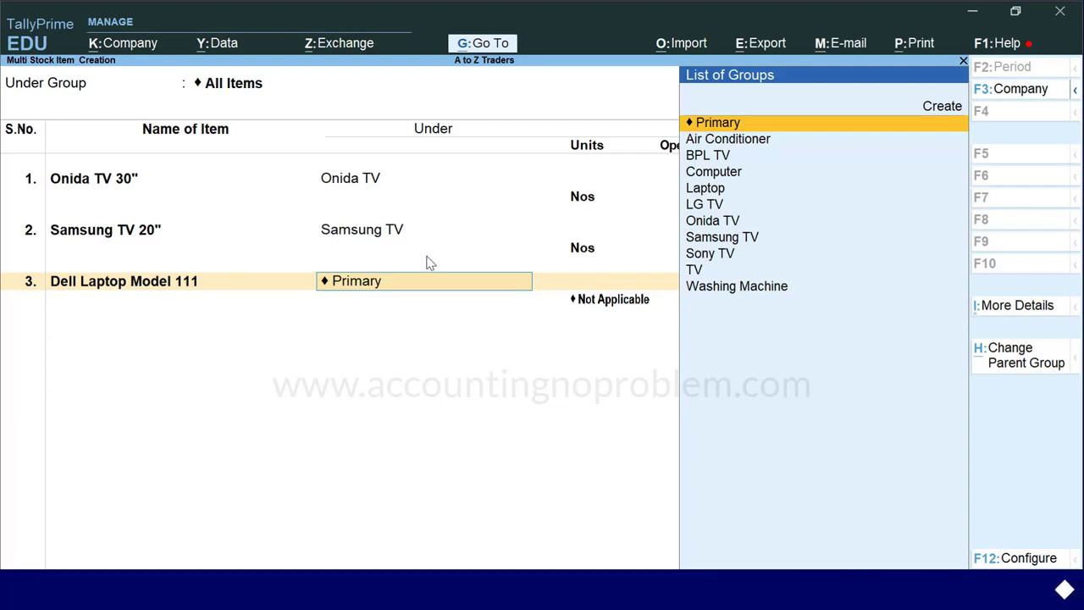
key("alt+c")
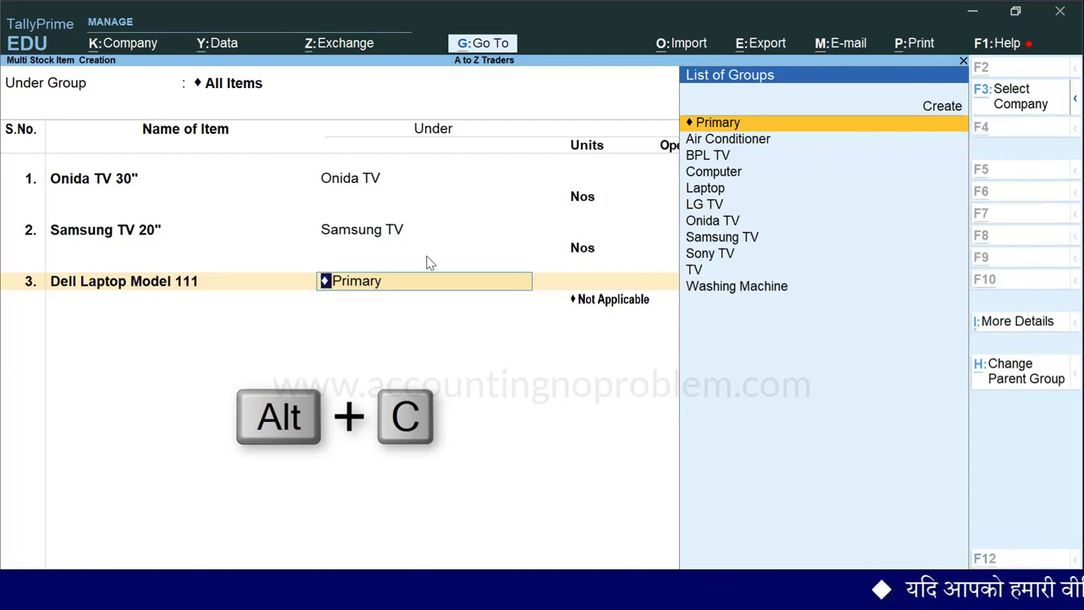
Create a Dell Laptop stock group under Laptop and save it for Dell Laptop Model 111
key("alt+c")
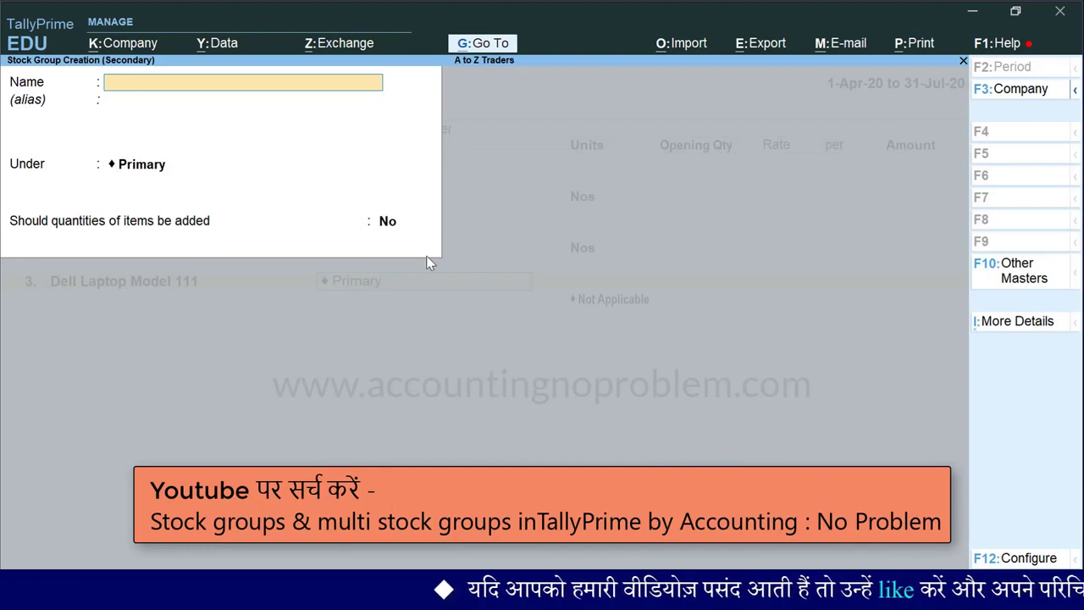
type("Dell ")
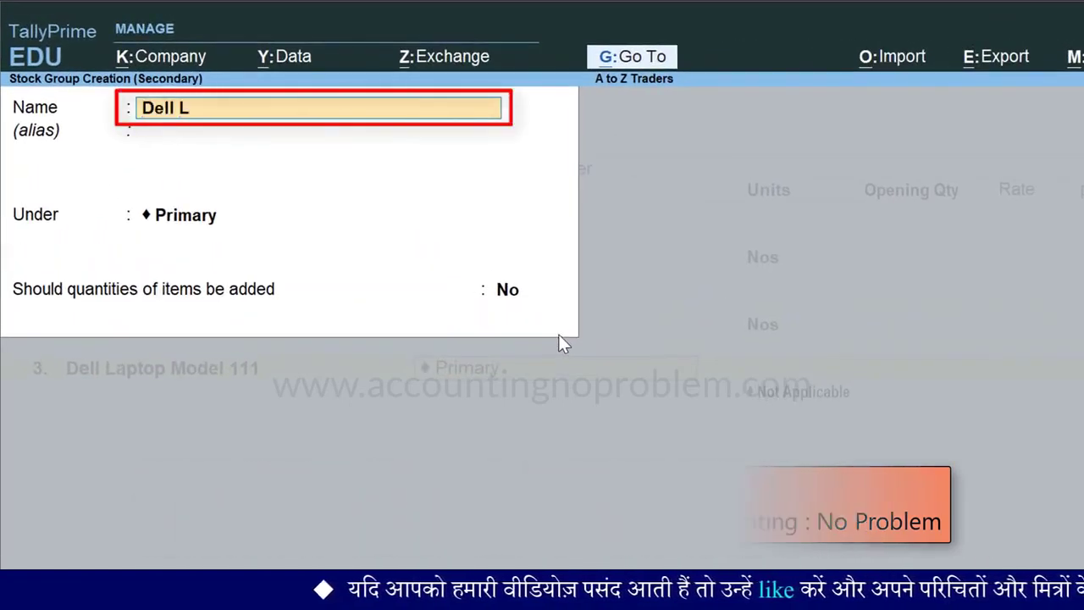
type("Laptop")
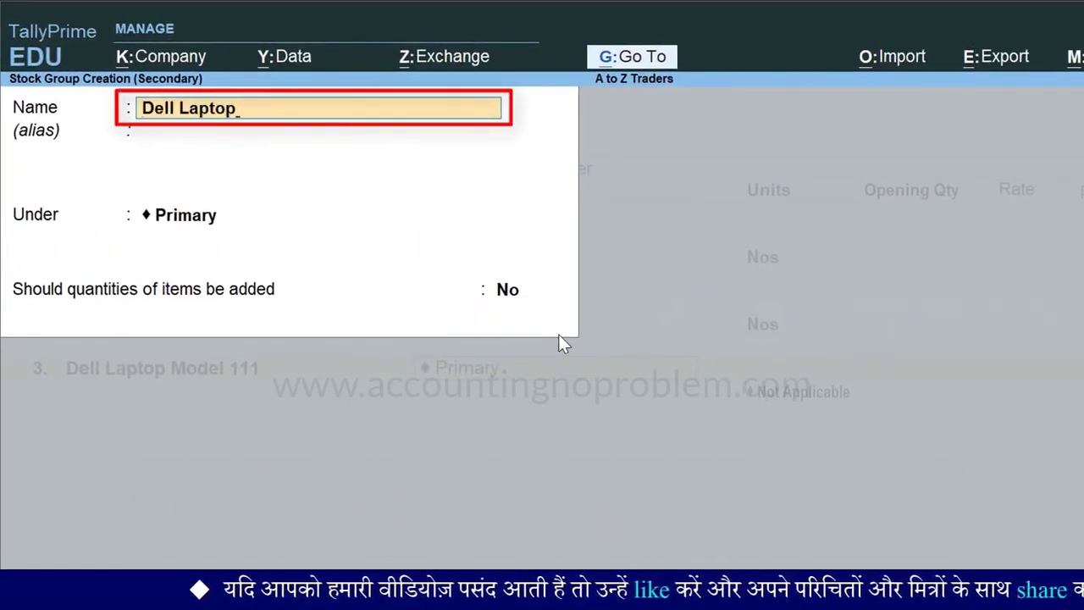
key("Return")
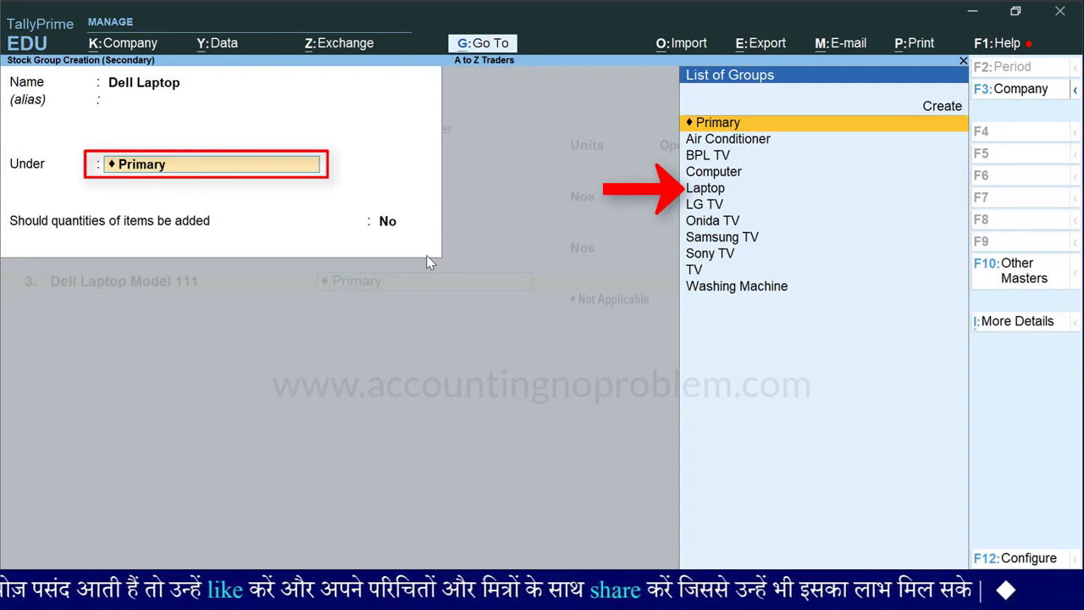
key("Down")
key("Down")
key("Down")
key("Down")
key("Return")
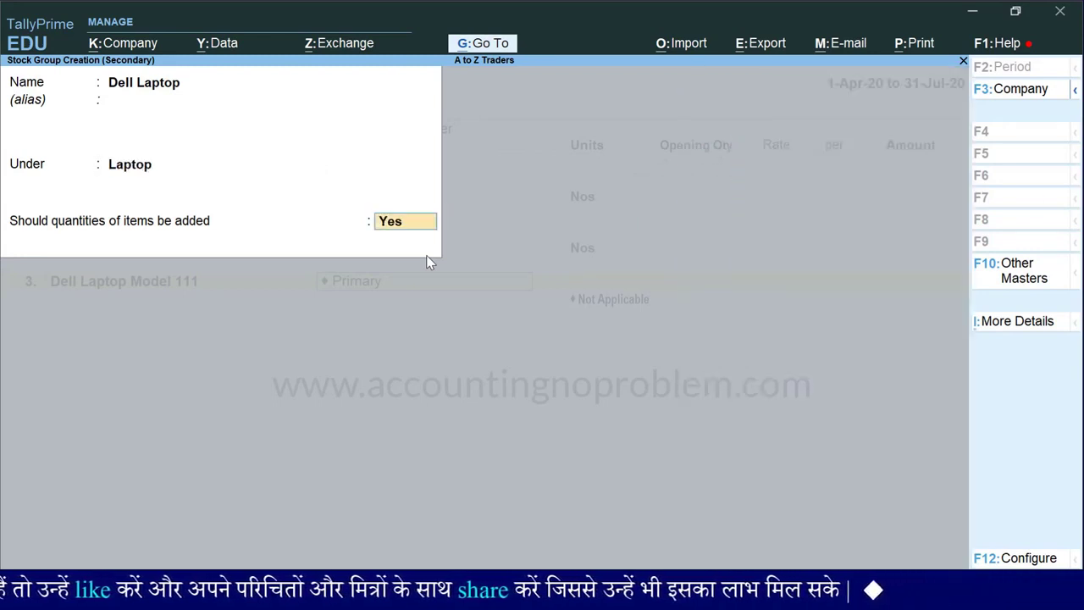
key("ctrl+a")
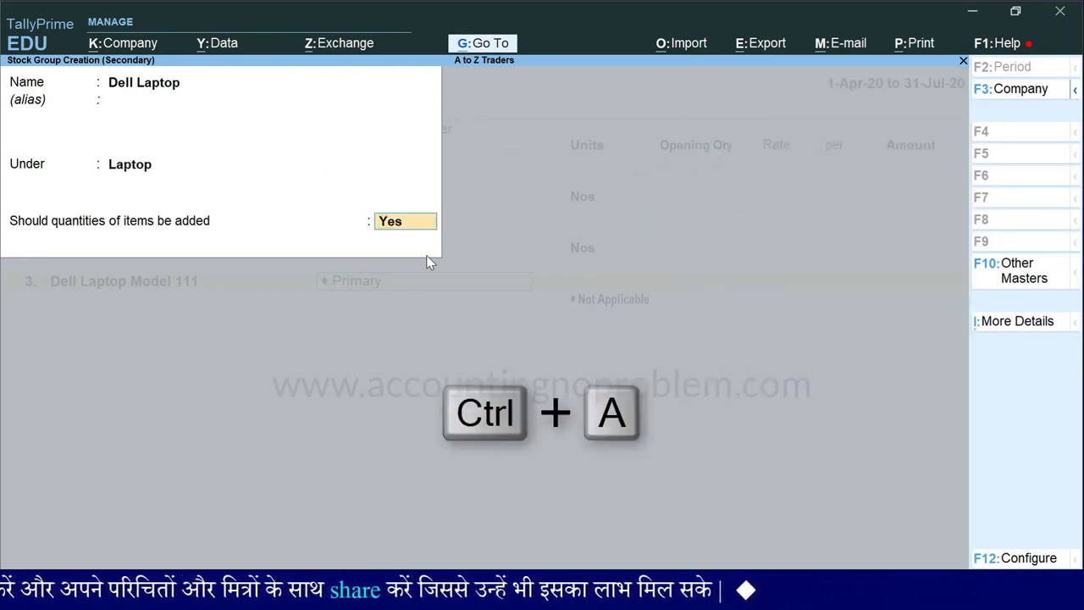
key("ctrl+a")
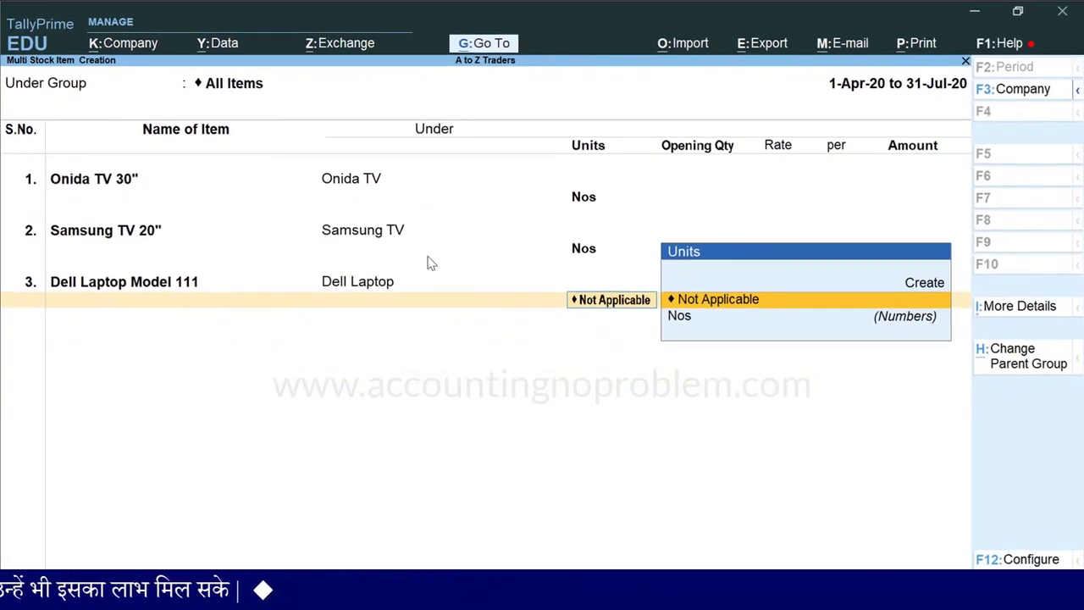
Set Dell Laptop Model 111's unit to Nos and enter HP Laptop Model 99 as the next item
key("Down")
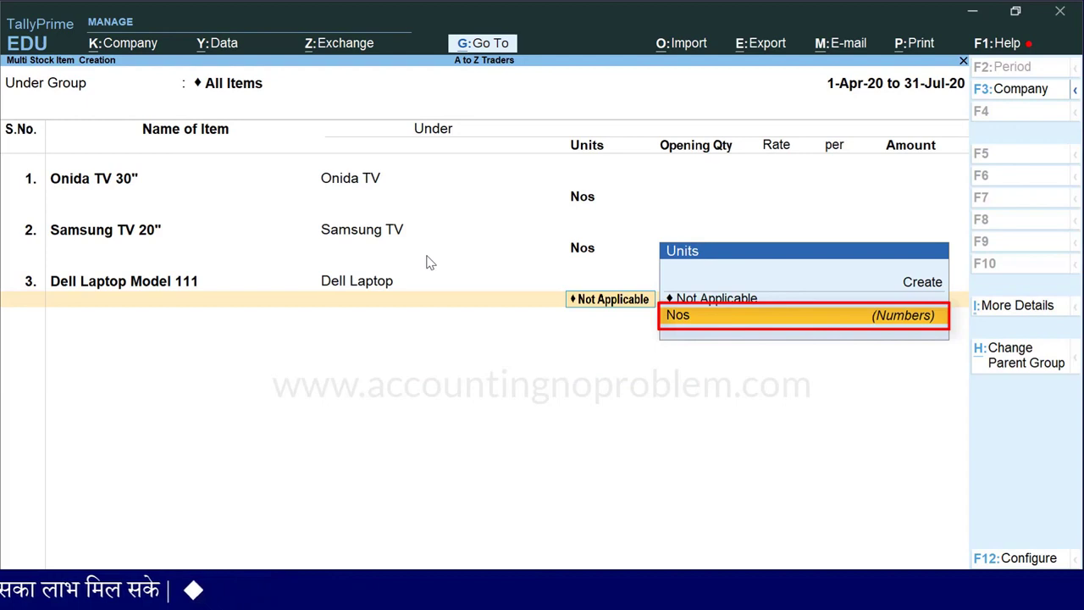
key("Return")
key("Return")
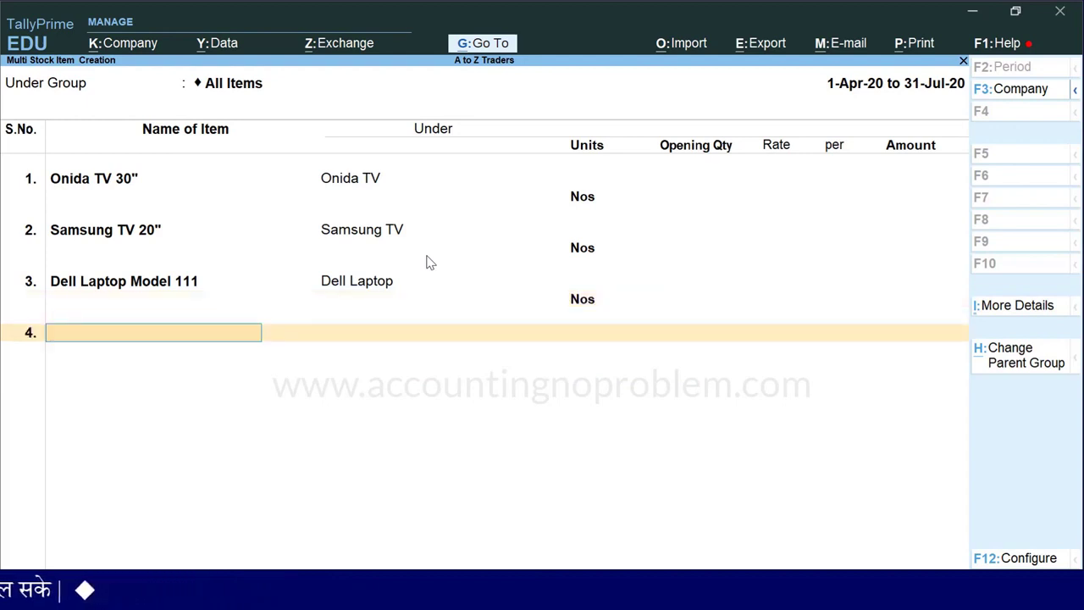
type("HP Laptop M")
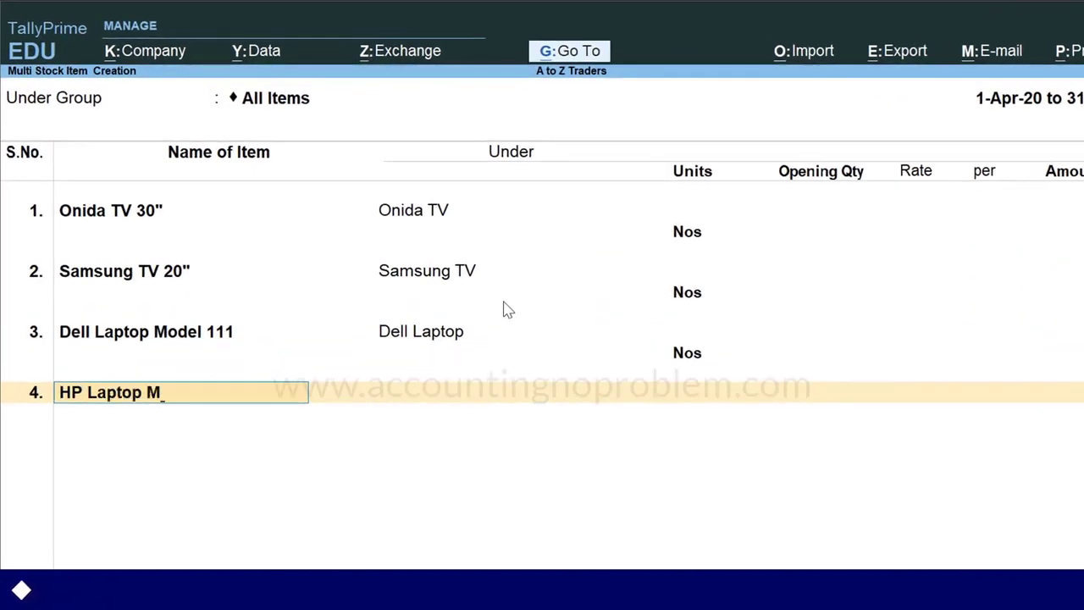
type("odel 99")
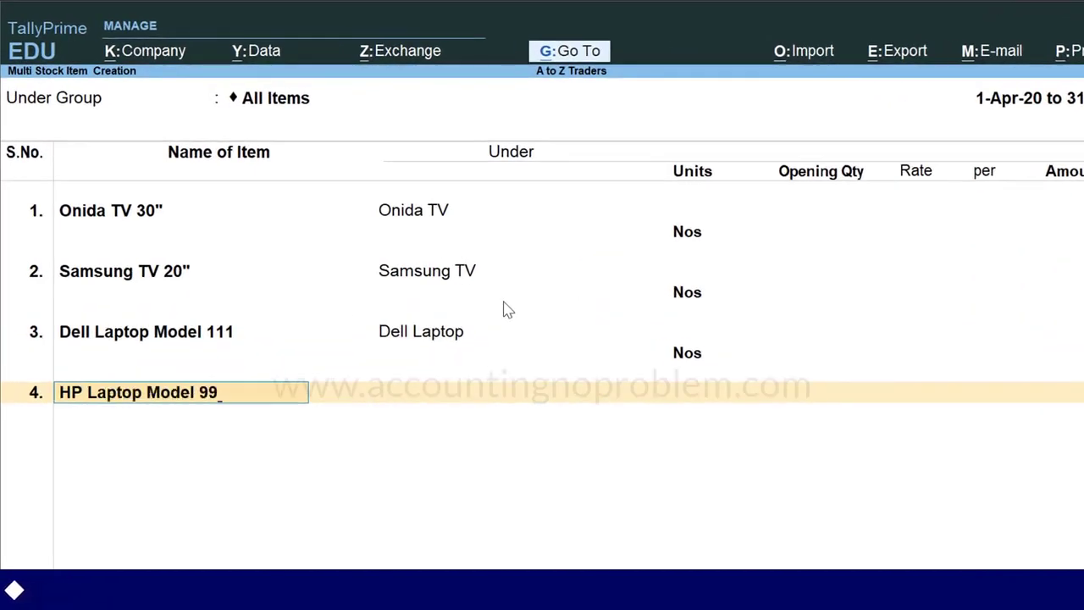
key("Return")
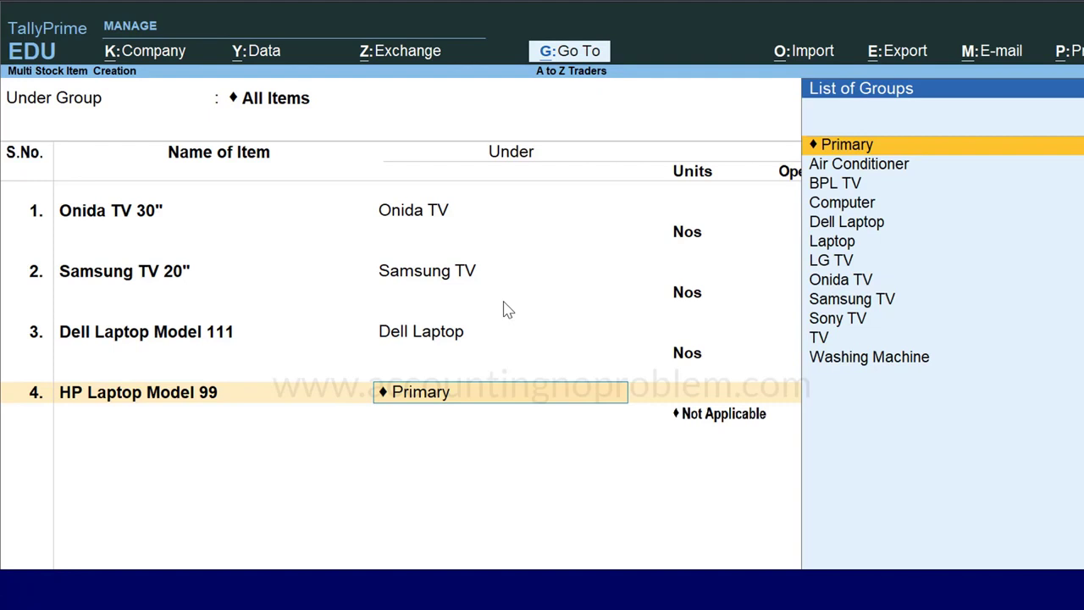
Delete the HP Laptop Model 99 entry and accept the multi-creation sheet
key("BackSpace")
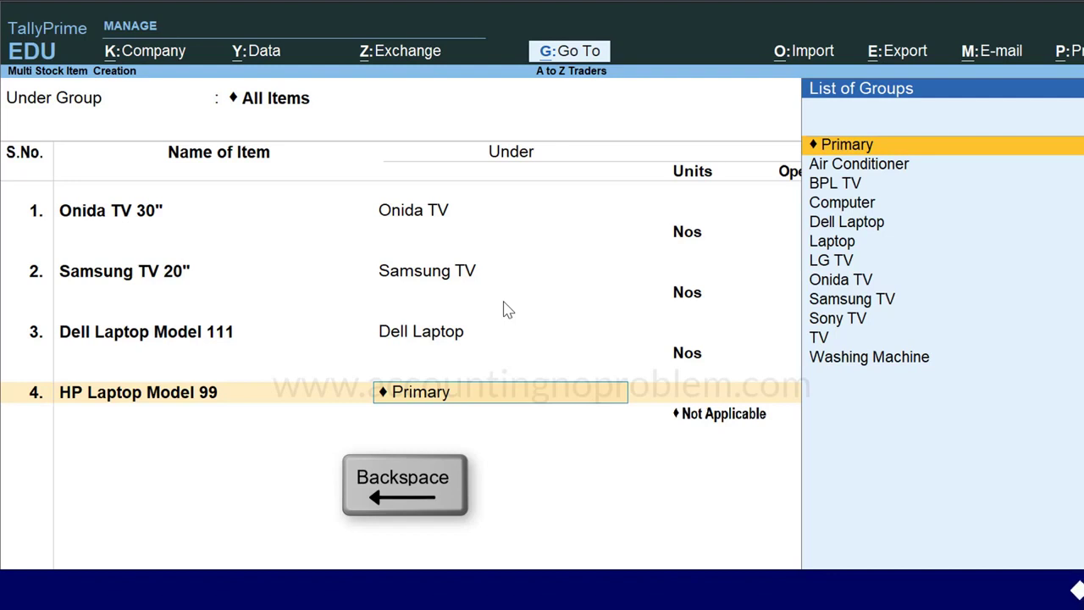
key("BackSpace")
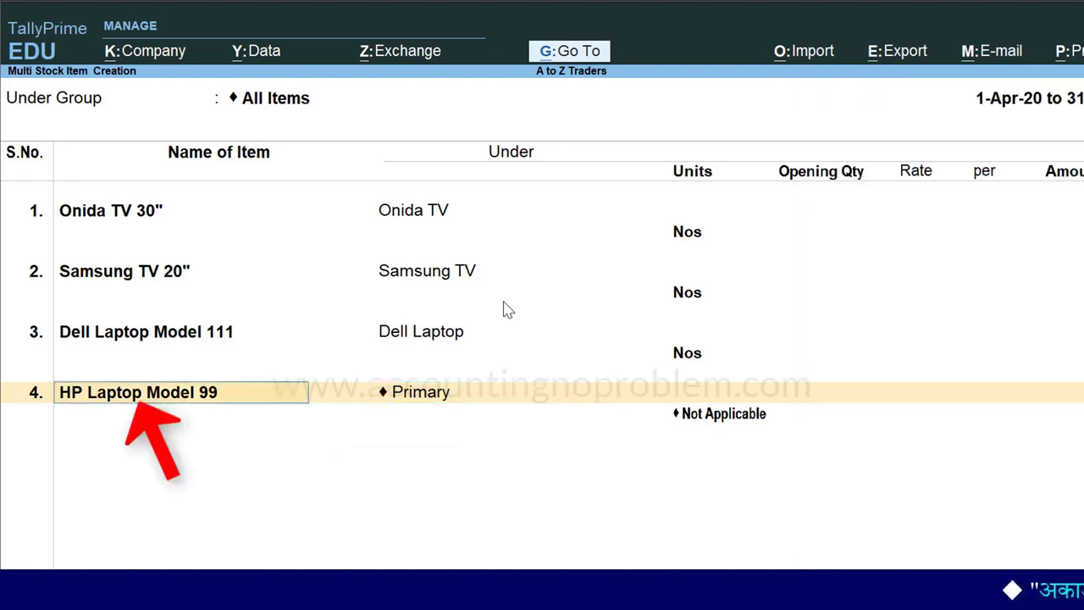
key("Delete")
key("Delete")
key("Delete")
key("Delete")
key("Delete")
key("Delete")
key("Delete")
key("Delete")
key("Delete")
key("Delete")
key("Delete")
key("Delete")
key("Delete")
key("Delete")
key("Delete")
key("Delete")
key("Delete")
key("Delete")
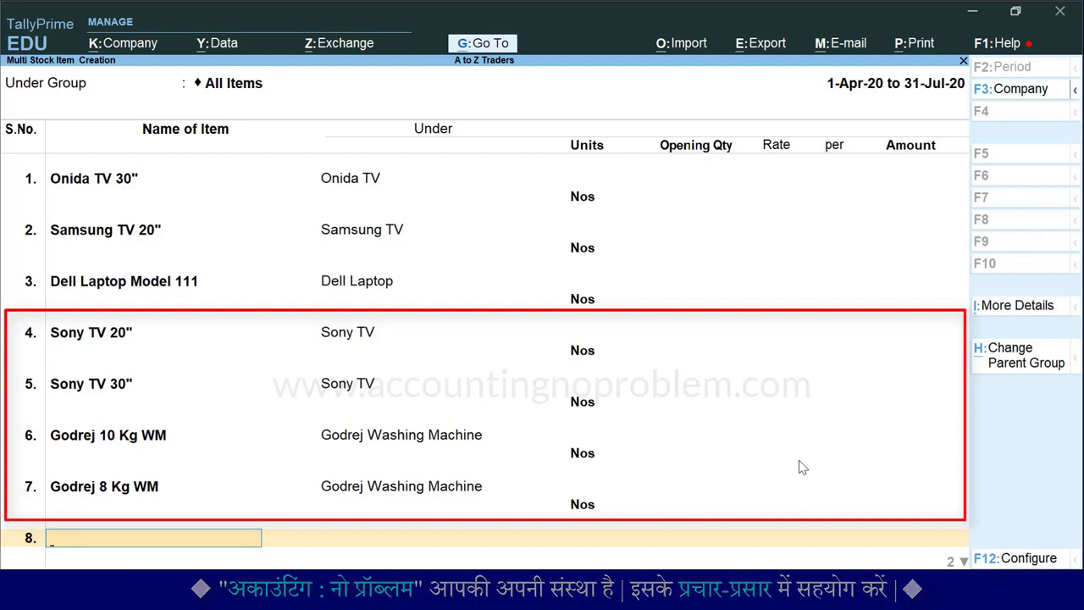
key("ctrl+a")
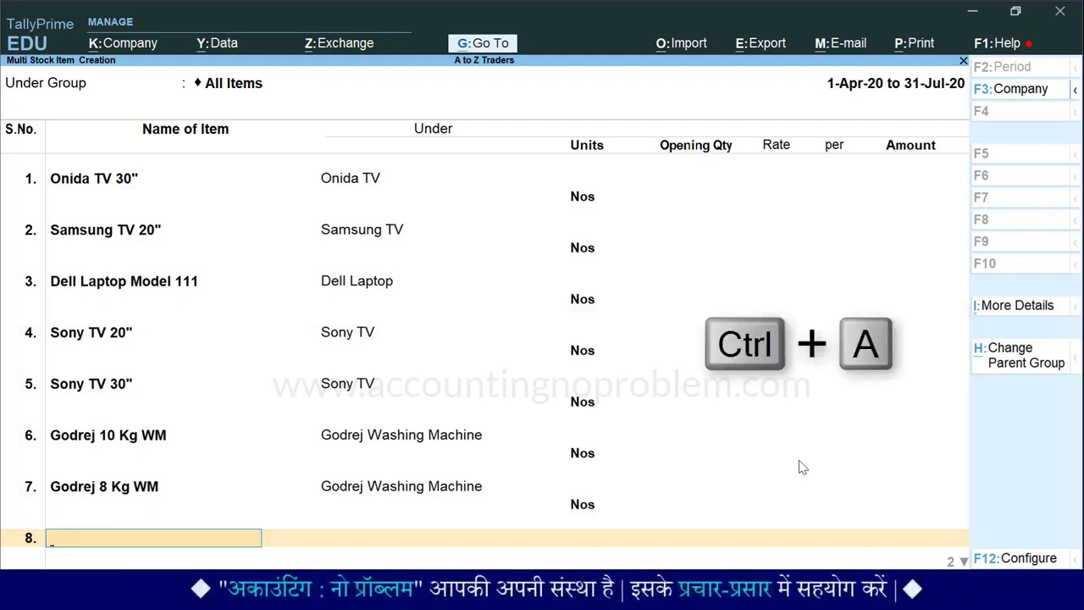
Accept the Sony TV, Godrej, Dell and Samsung items and review the 12-group, 10-item List of Stock Items
key("ctrl+a")
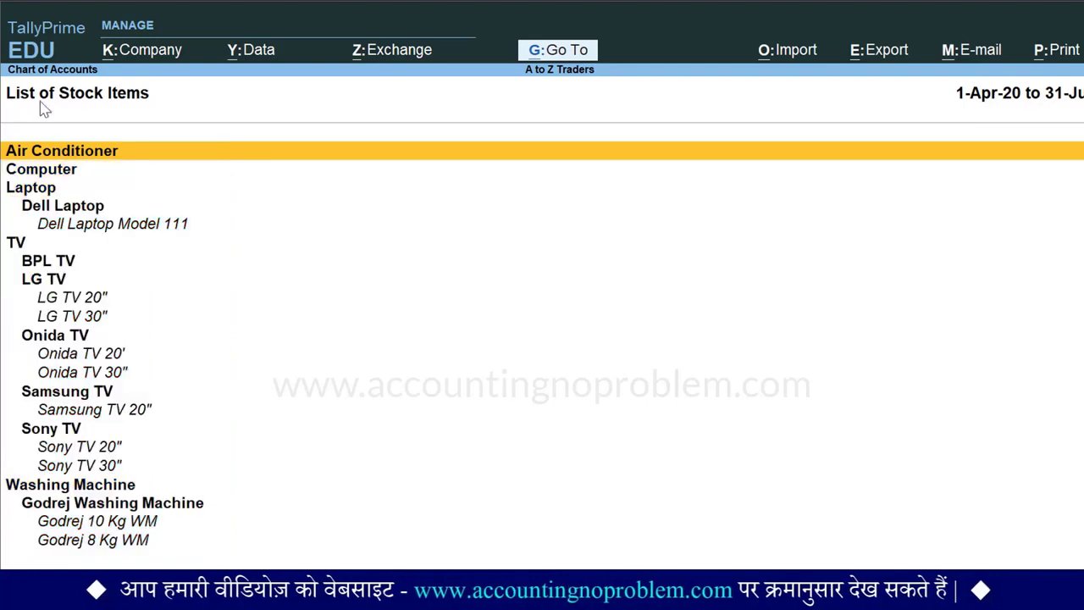
key("Down")
key("Down")
key("Down")
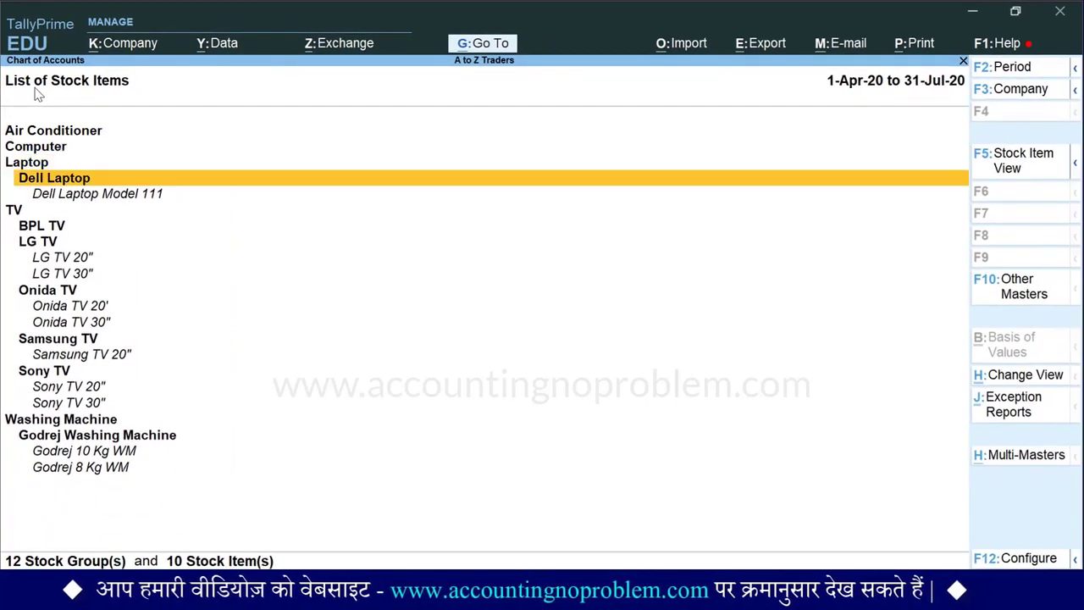
key("Down")
key("Down")
key("Down")
key("Down")
key("Down")
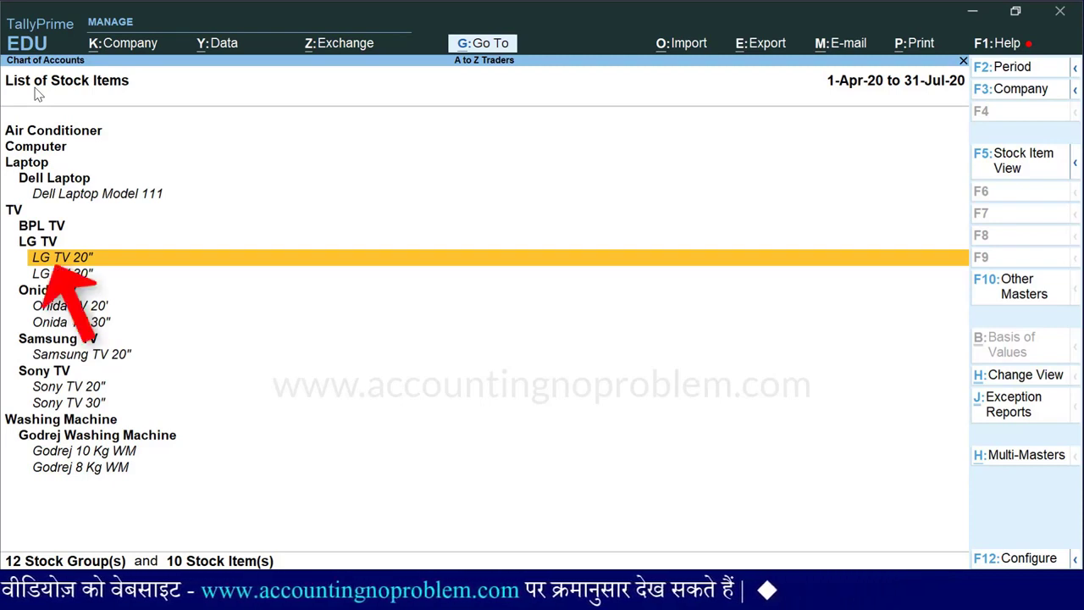
key("Return")
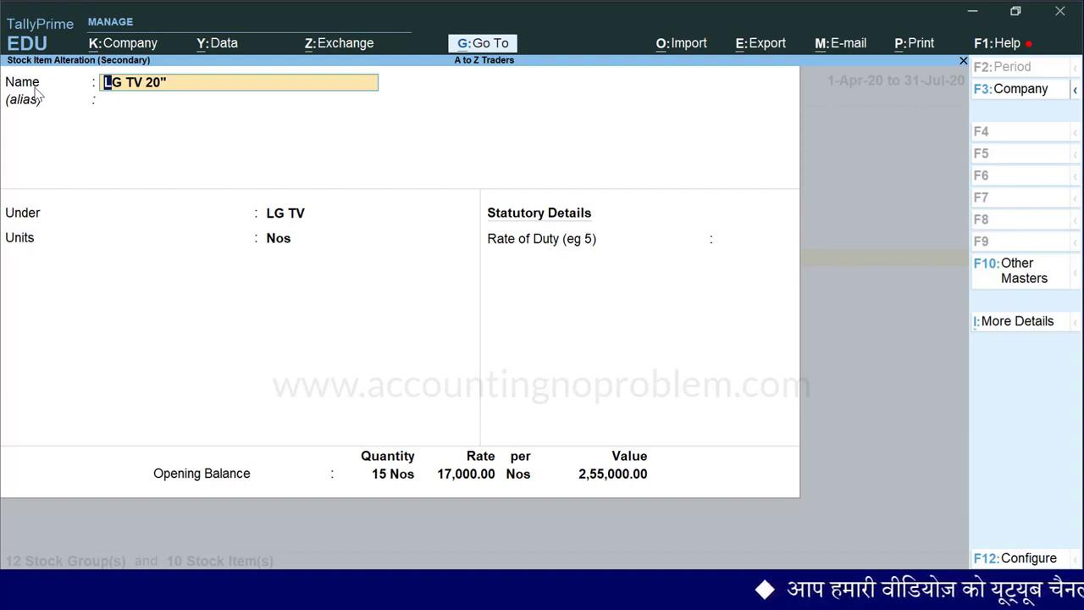
key("Escape")
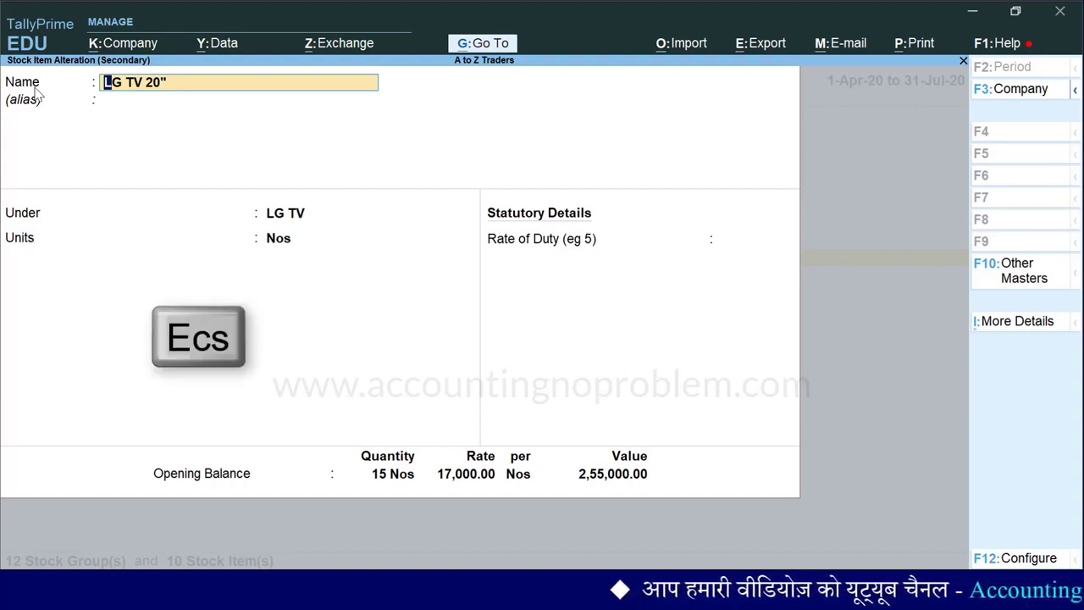
key("Escape")
key("Escape")
key("y")
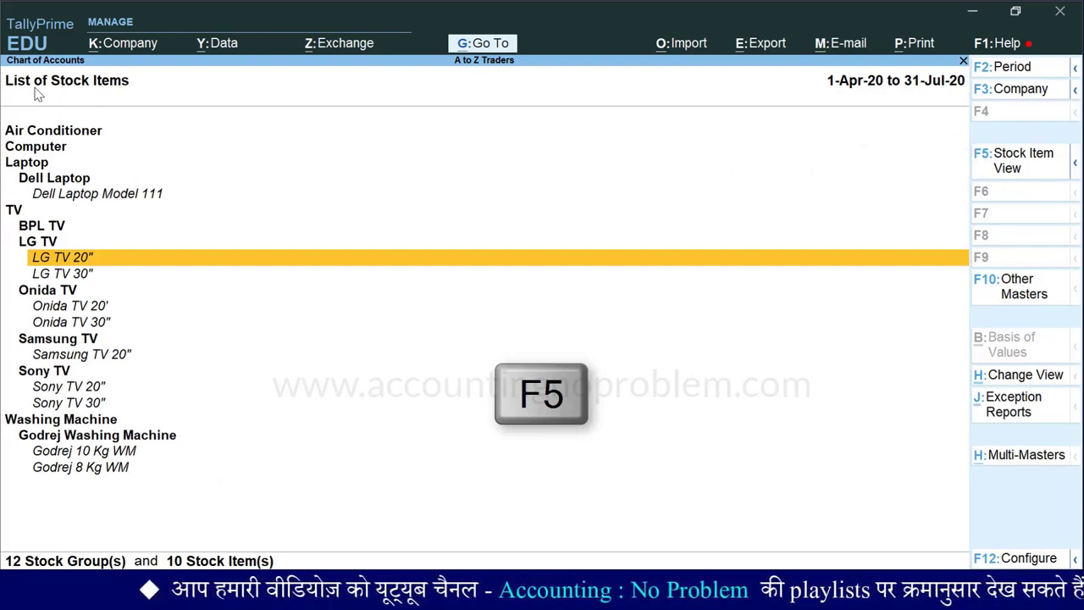
key("F5")
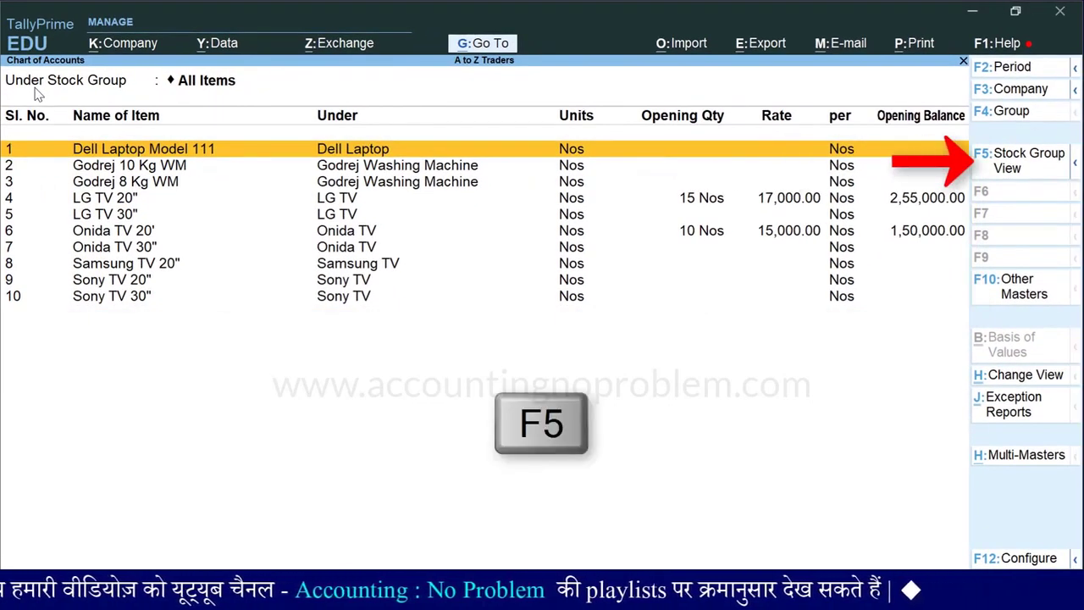
Regroup the stock items by stock group and open the Go To List of Reports
key("F5")
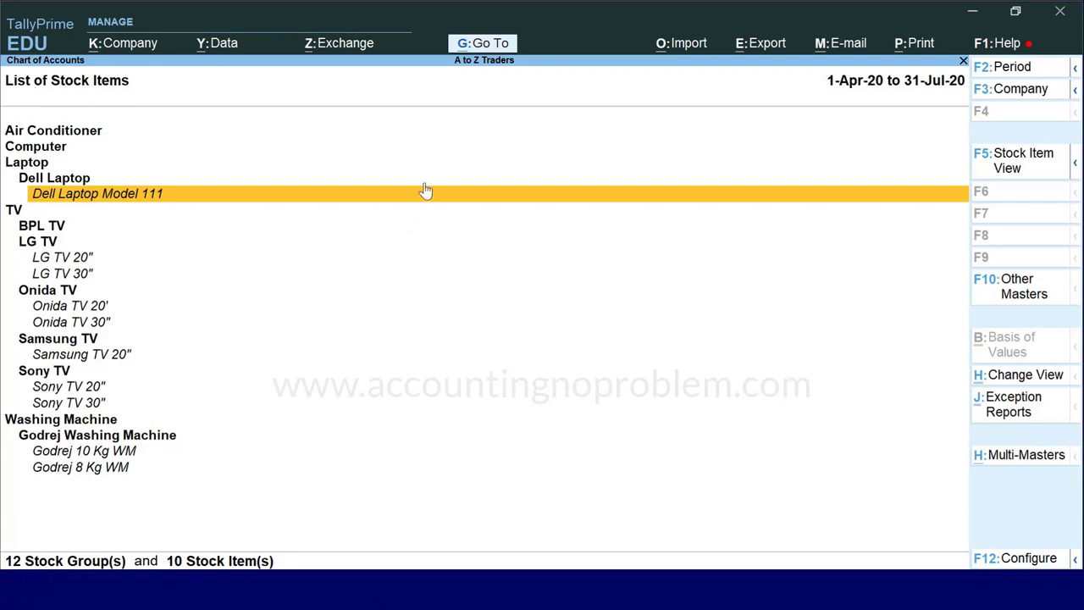
left_click(480, 44)
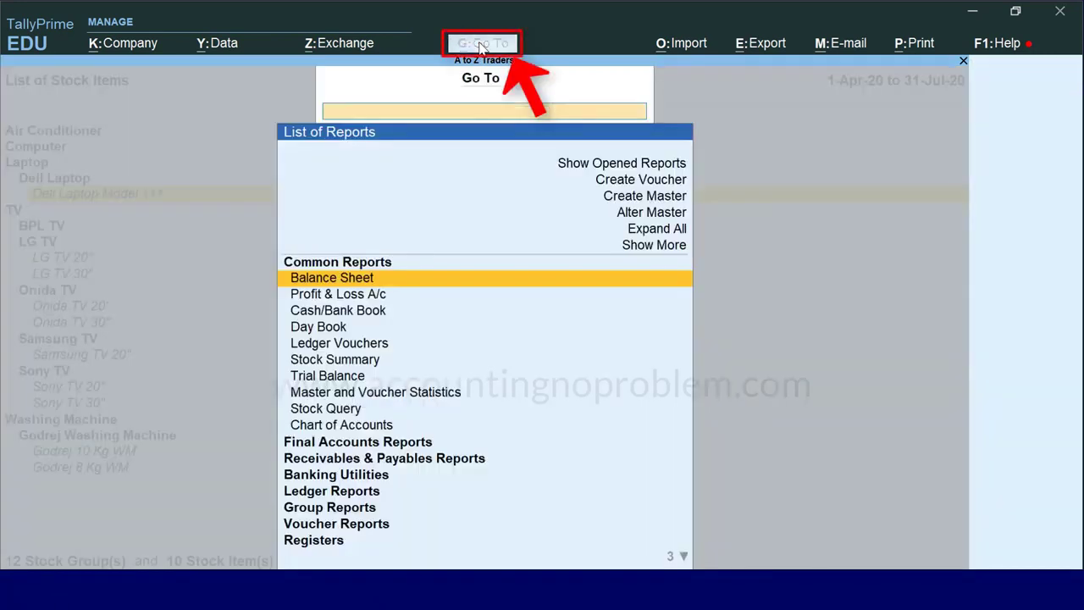